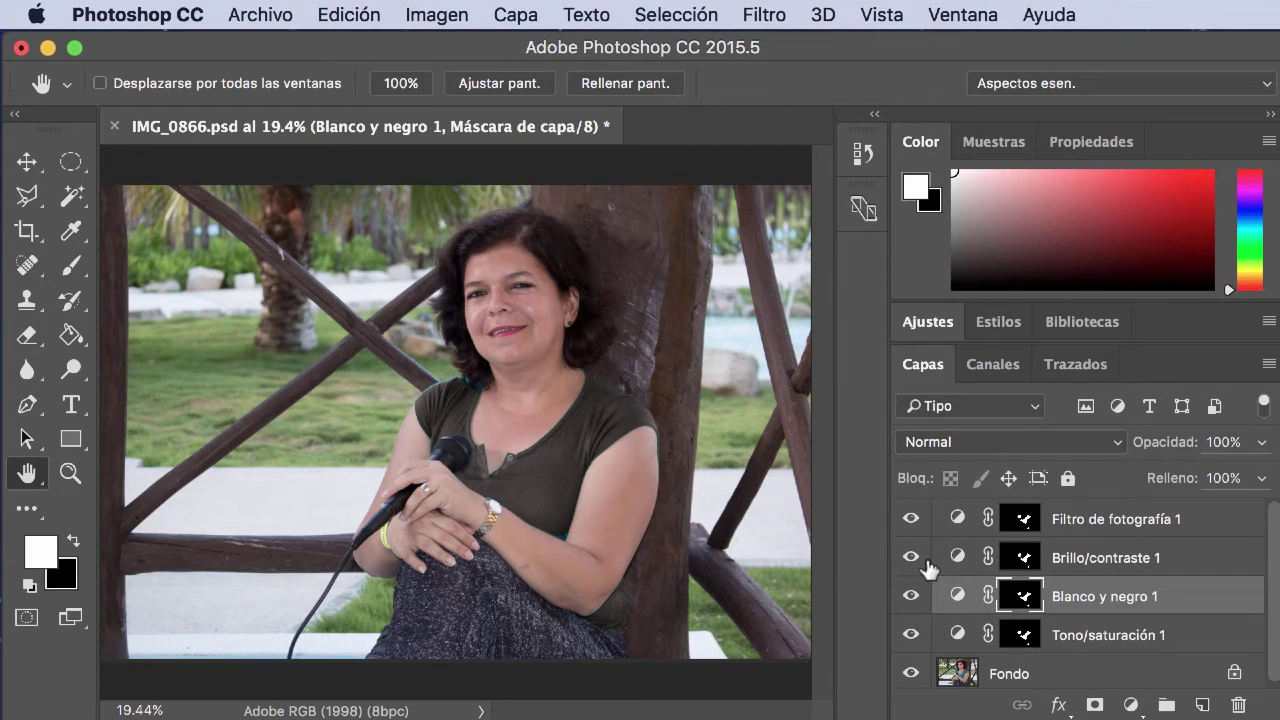
# Hide all four adjustment layers and delete them, leaving only Fondo with the teal shirt
pyautogui.click(910, 519)
pyautogui.moveTo(910, 557)
pyautogui.mouseDown()
pyautogui.moveTo(913, 635)
pyautogui.moveTo(910, 519)
pyautogui.mouseUp()
pyautogui.click(1054, 521)
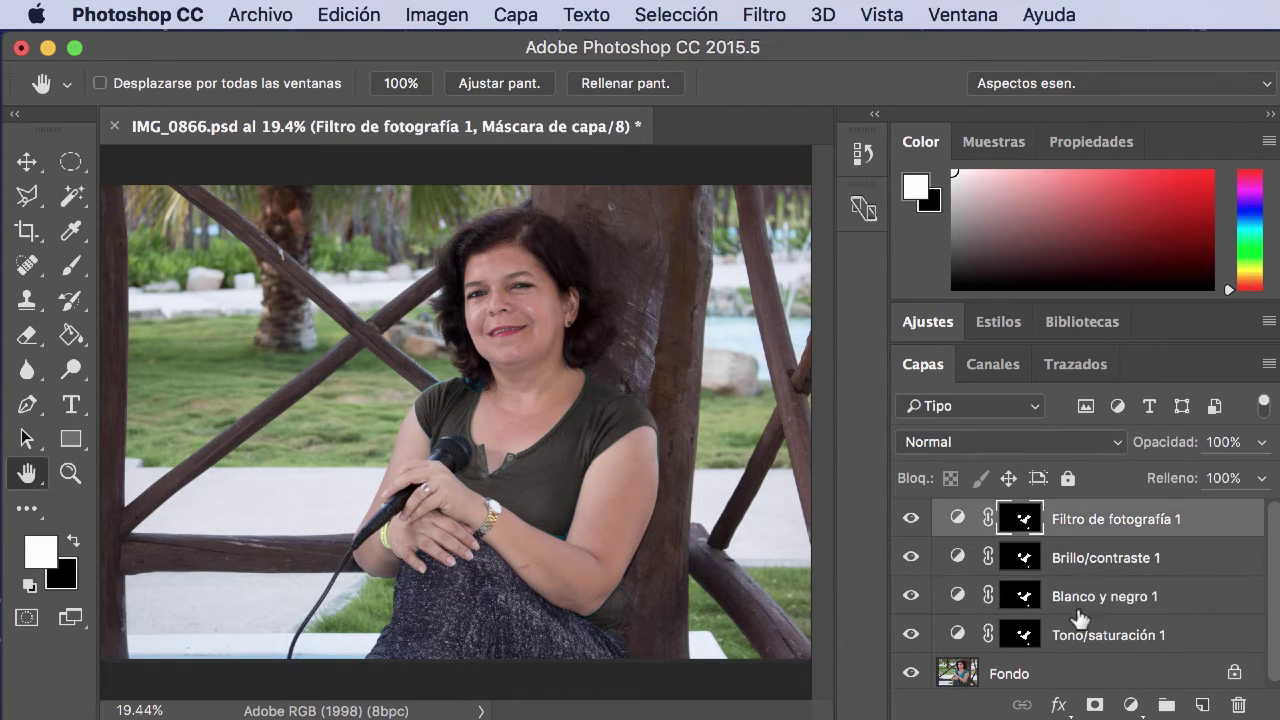
pyautogui.click(1084, 636)
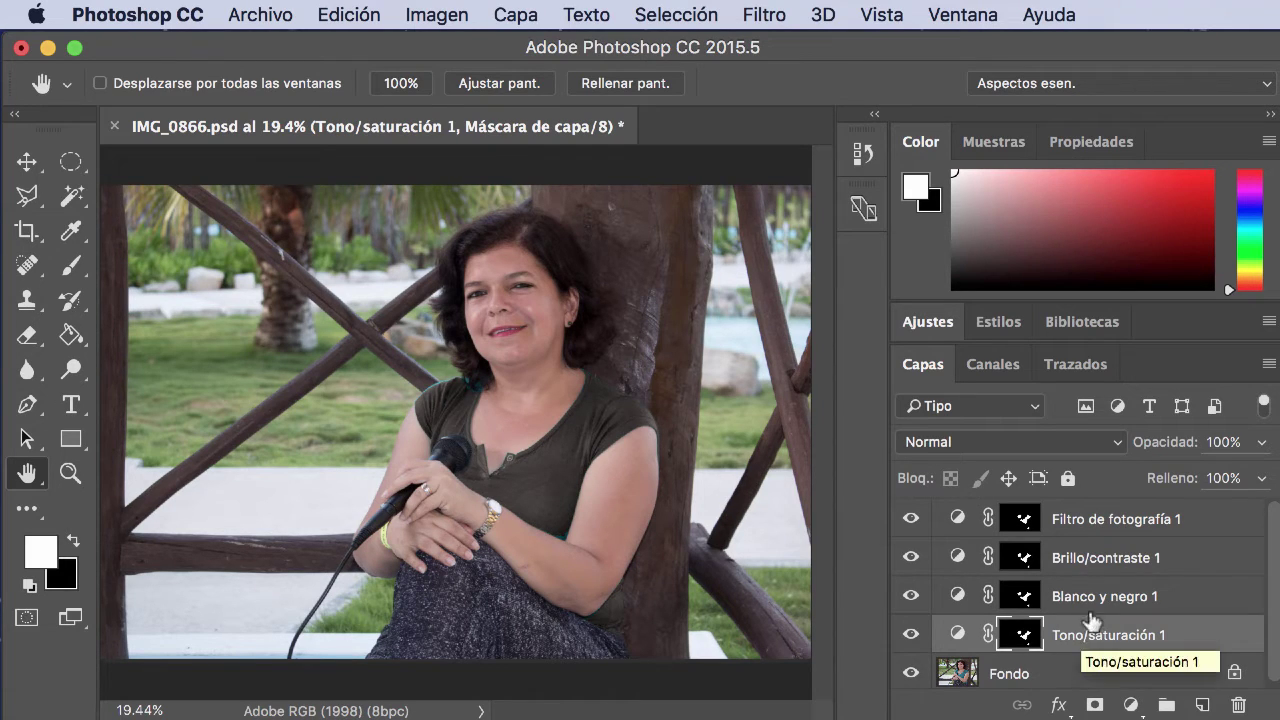
pyautogui.keyDown('shift'); pyautogui.click(1062, 522); pyautogui.keyUp('shift')
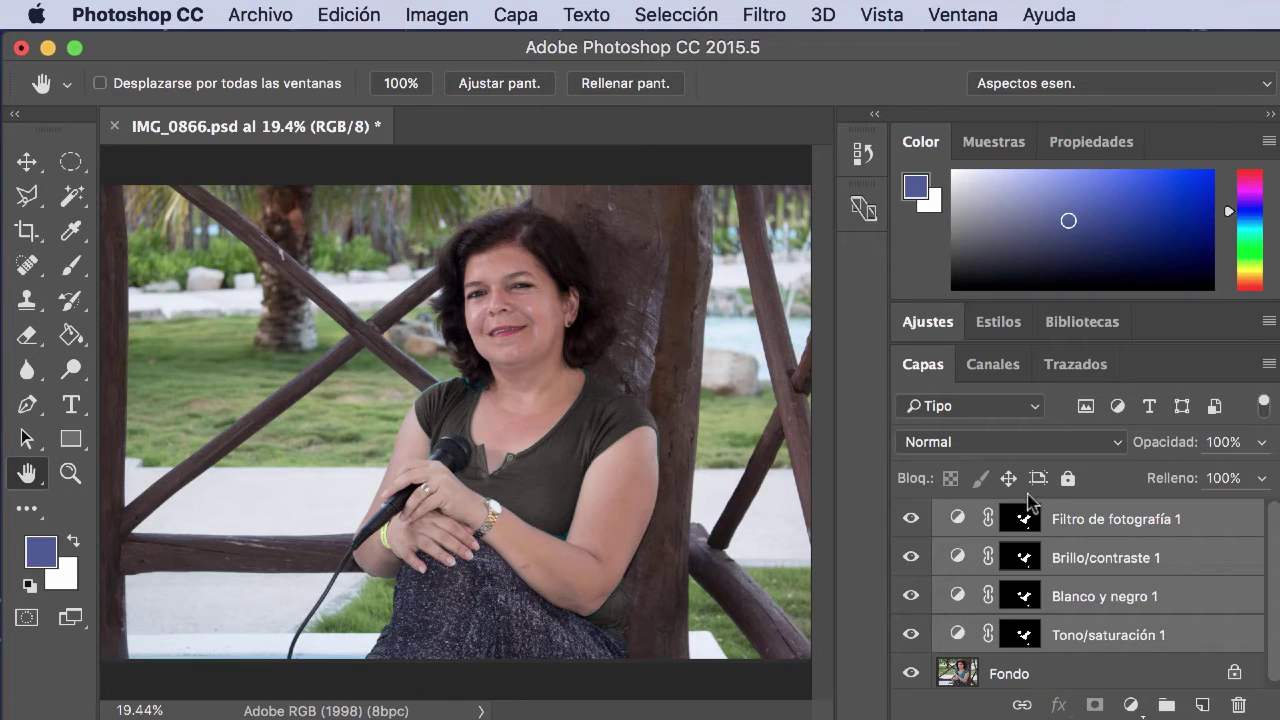
pyautogui.rightClick(1096, 516)
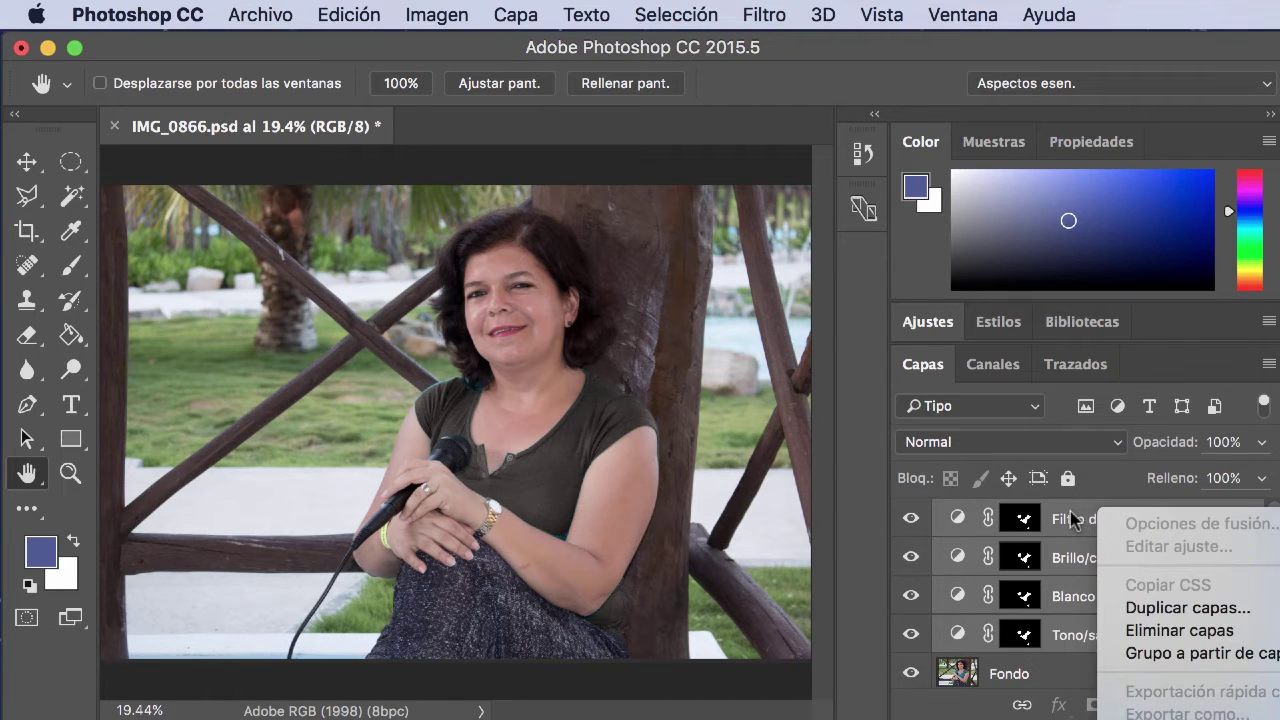
pyautogui.click(1131, 630)
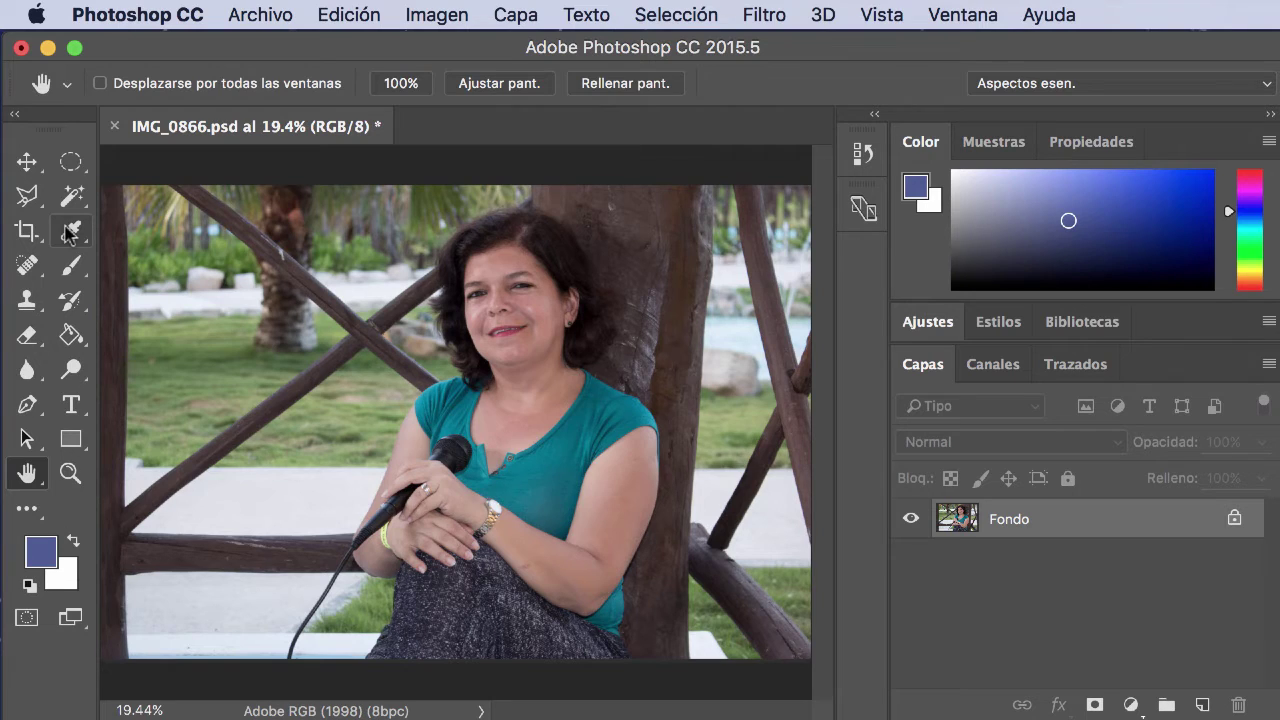
# Sample the grass green, then reset to default black and white and take up the Brush
pyautogui.click(70, 232)
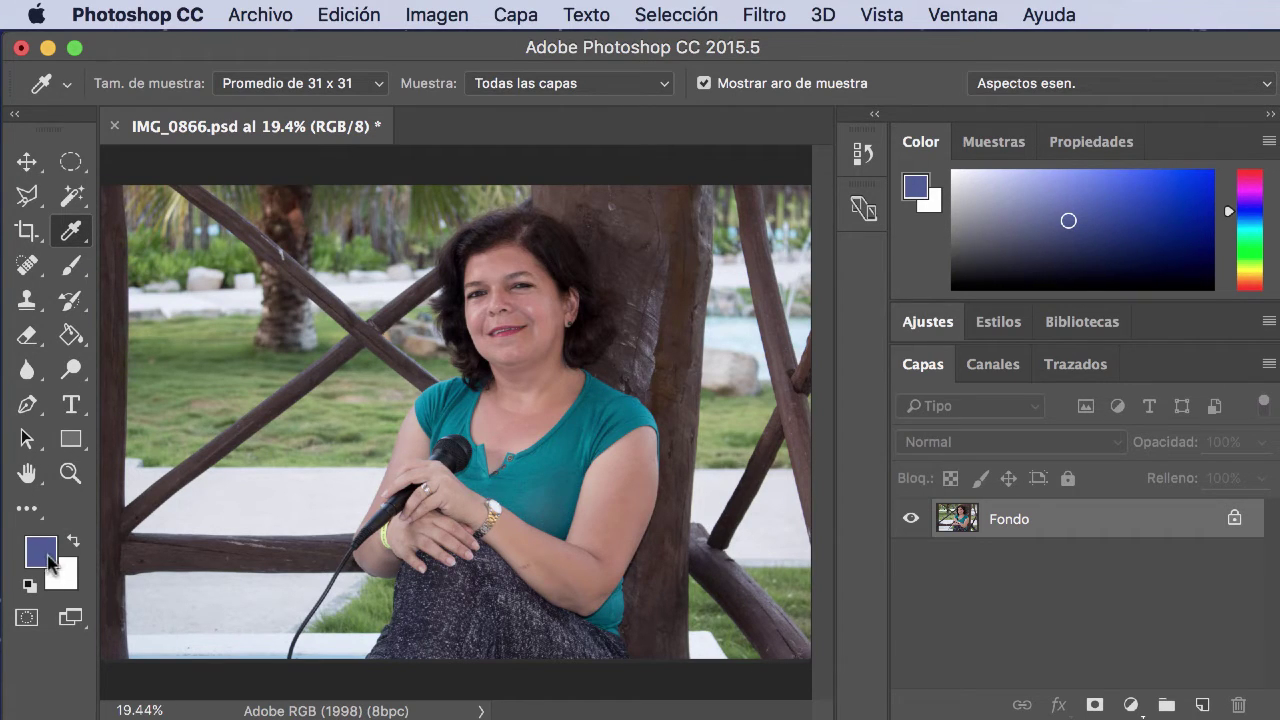
pyautogui.click(222, 364)
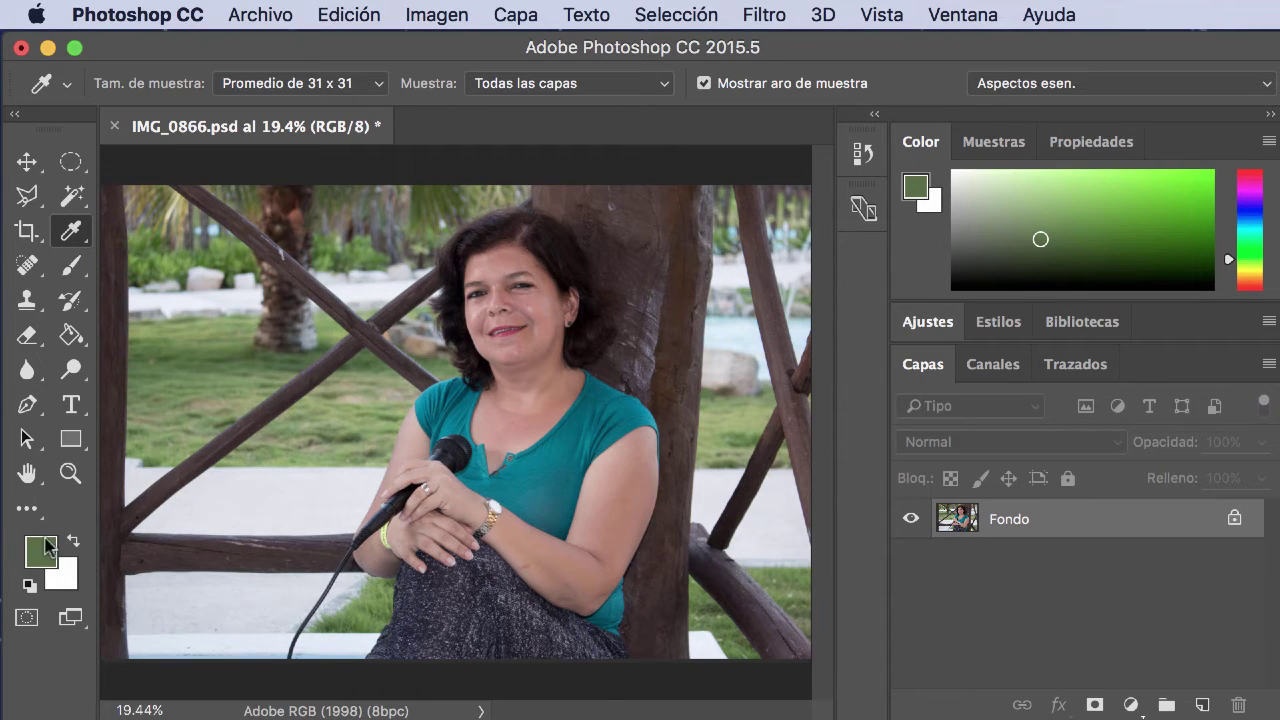
pyautogui.click(28, 586)
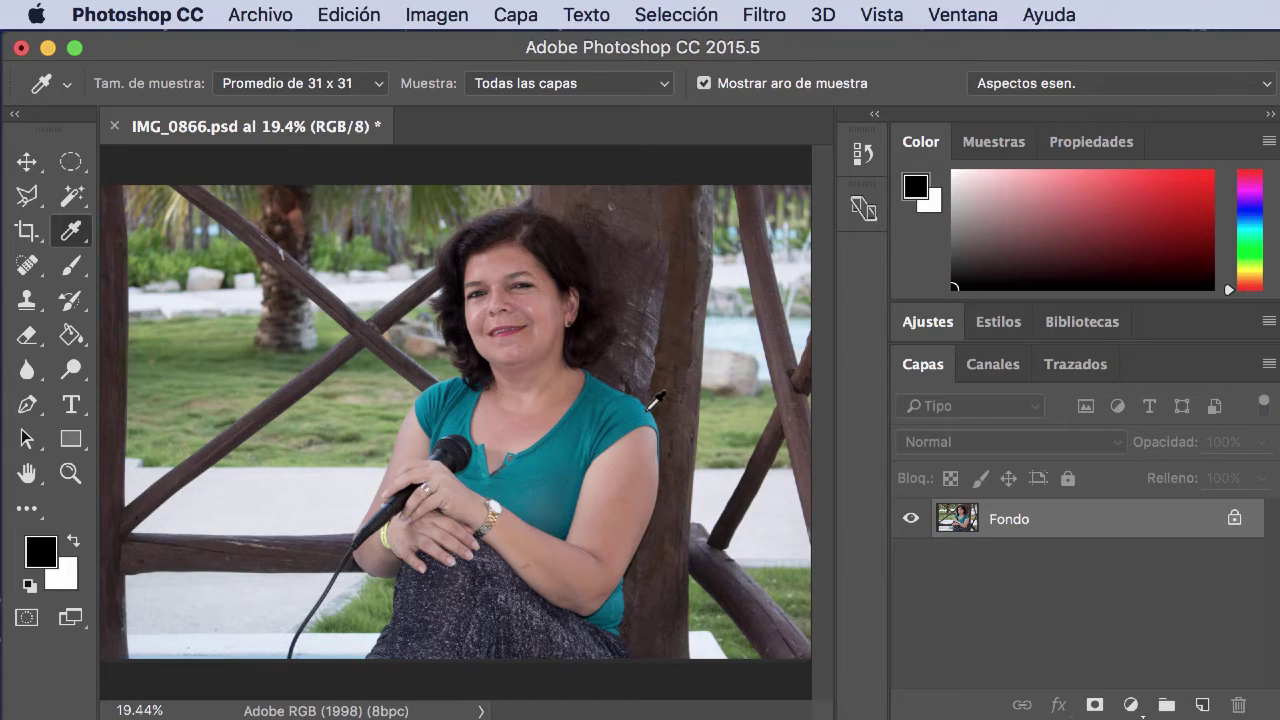
pyautogui.click(71, 267)
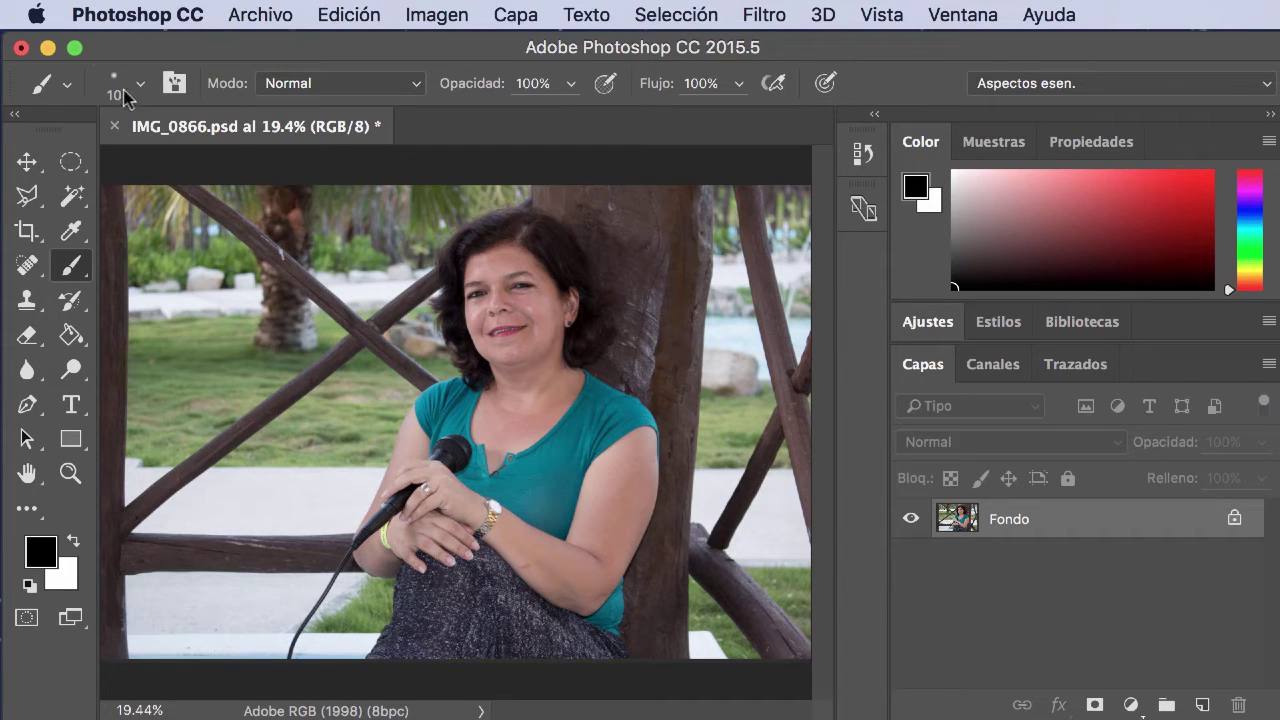
# Make the brush much larger in the brush preset picker
pyautogui.click(143, 88)
pyautogui.moveTo(157, 166); pyautogui.dragTo(312, 168)
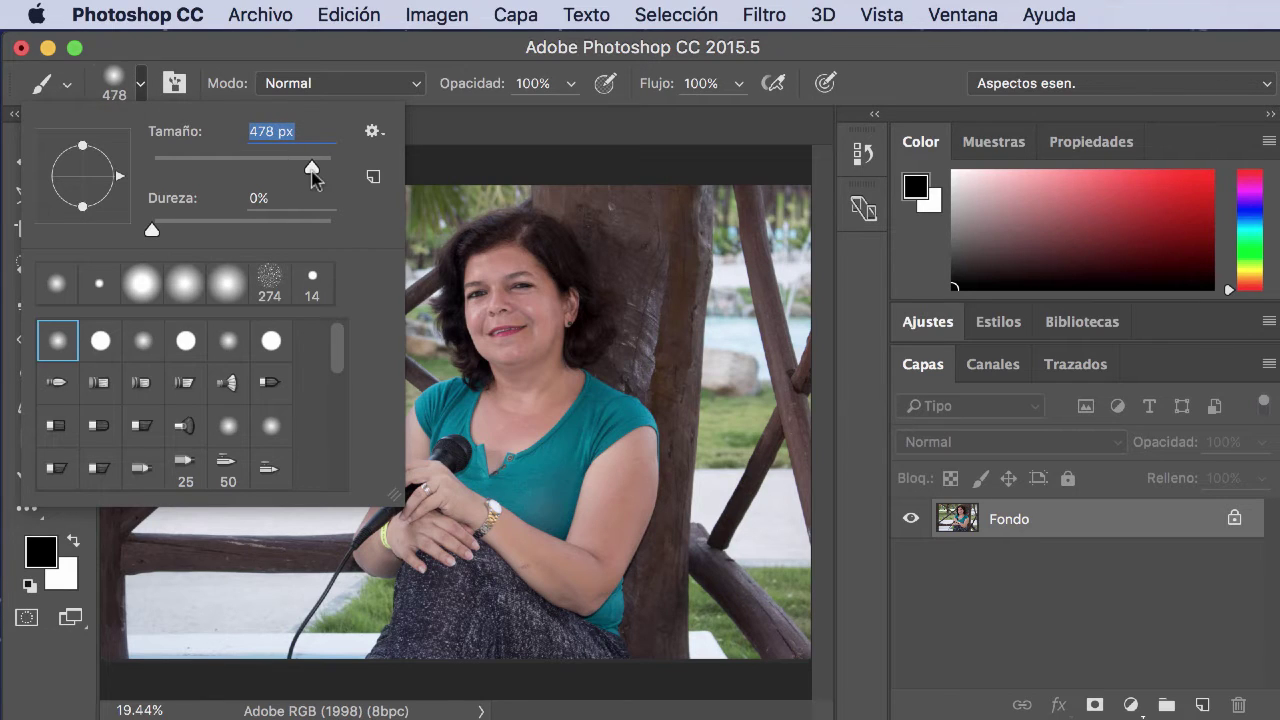
pyautogui.click(549, 170)
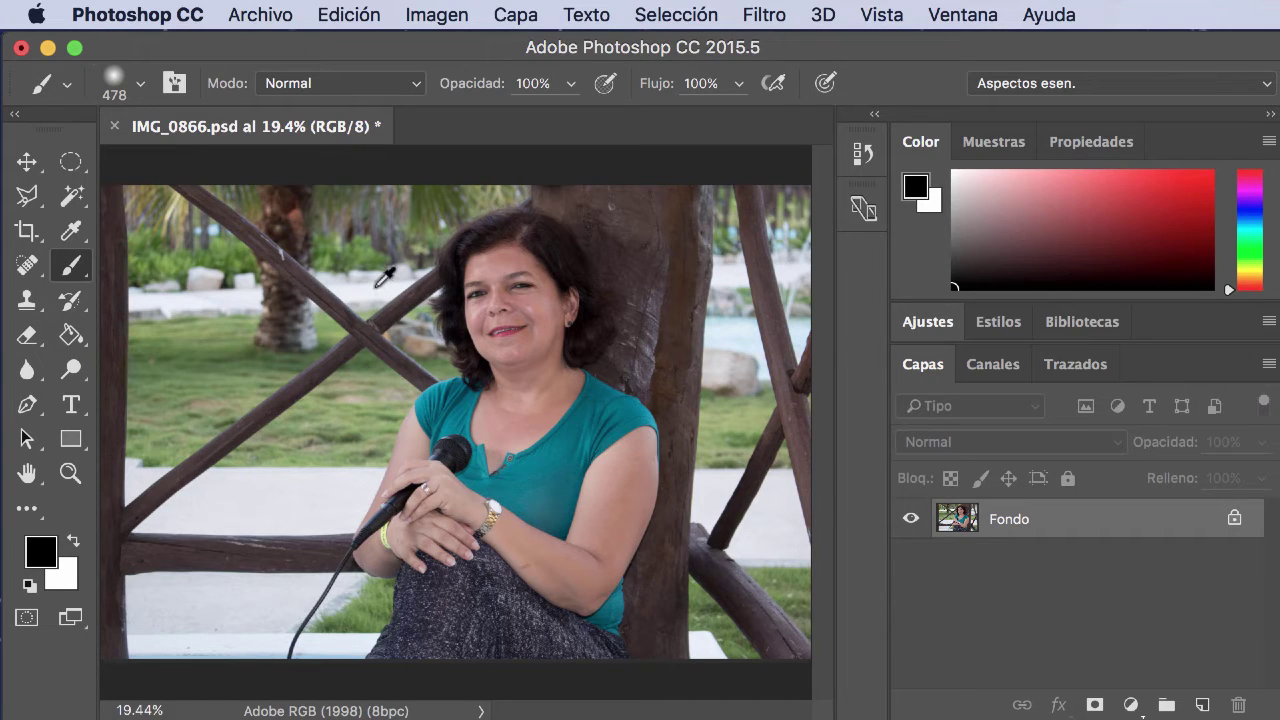
# Sample the grass green and the beam's dark brown, then reset colours to black and white
pyautogui.keyDown('alt'); pyautogui.click(208, 354); pyautogui.keyUp('alt')
pyautogui.moveTo(208, 354)
pyautogui.mouseDown()
pyautogui.moveTo(250, 367)
pyautogui.moveTo(240, 386)
pyautogui.mouseUp()
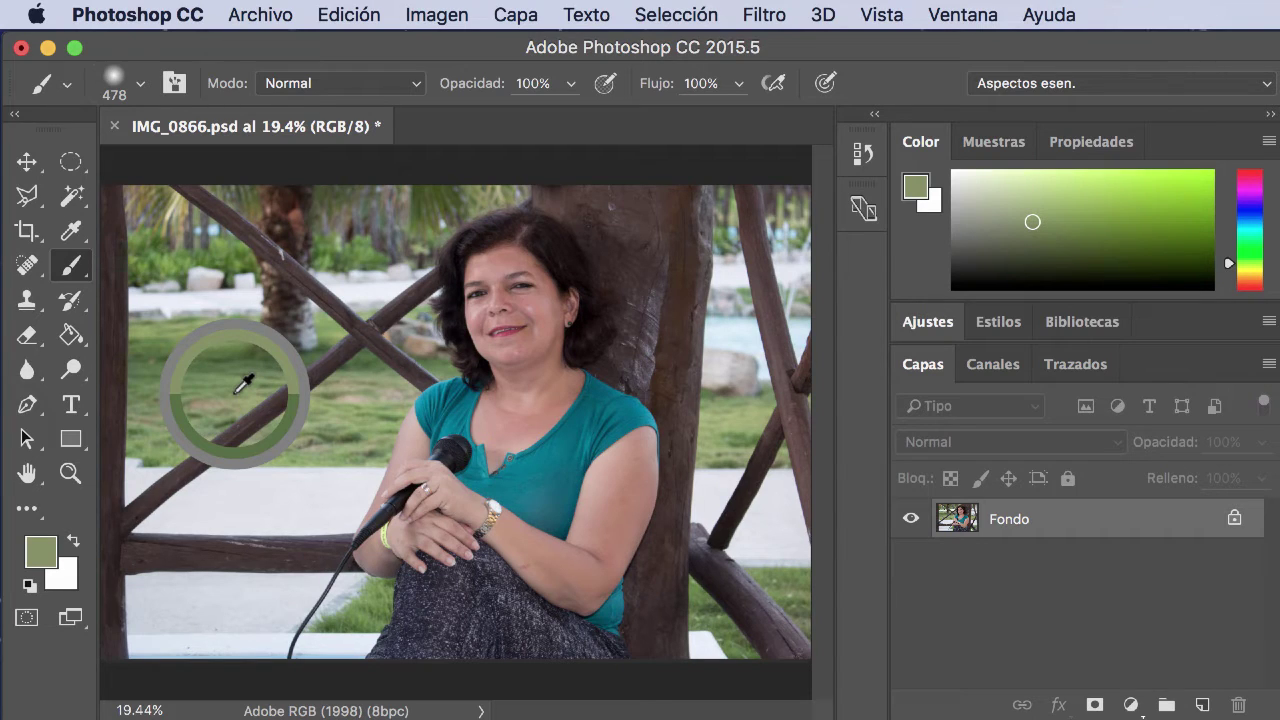
pyautogui.moveTo(242, 385); pyautogui.dragTo(246, 374)
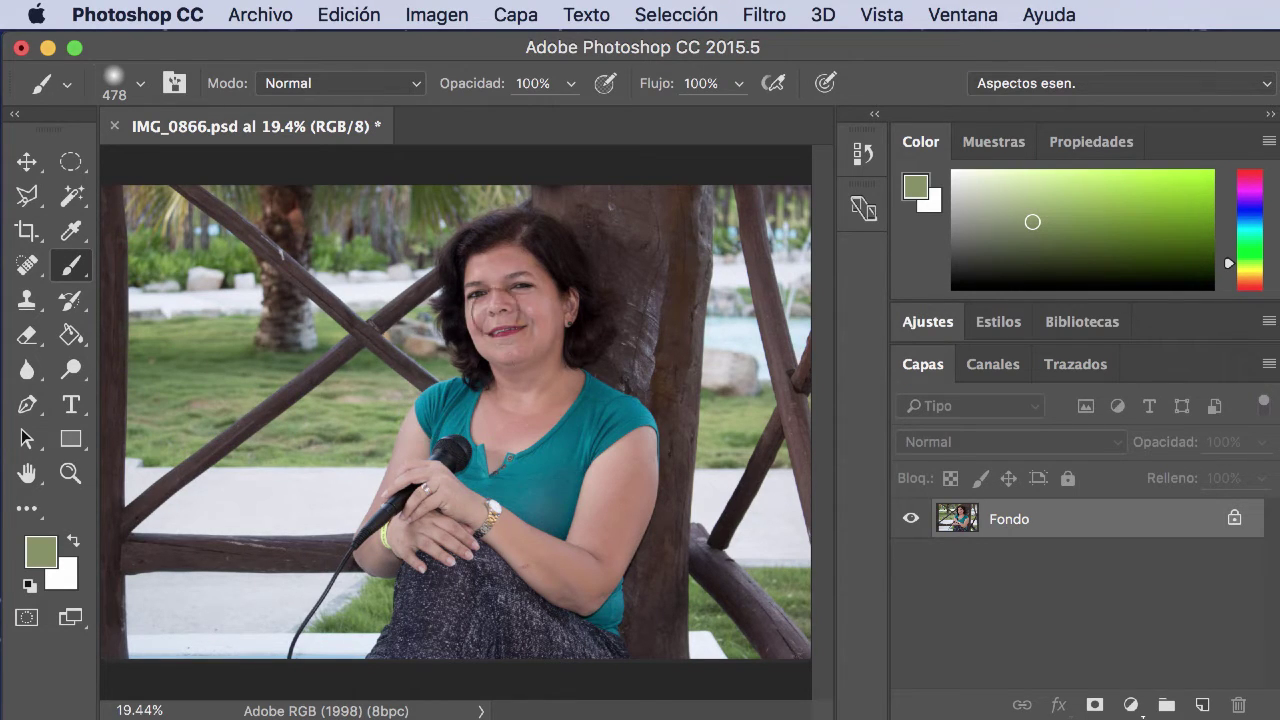
pyautogui.keyDown('alt'); pyautogui.click(281, 312); pyautogui.keyUp('alt')
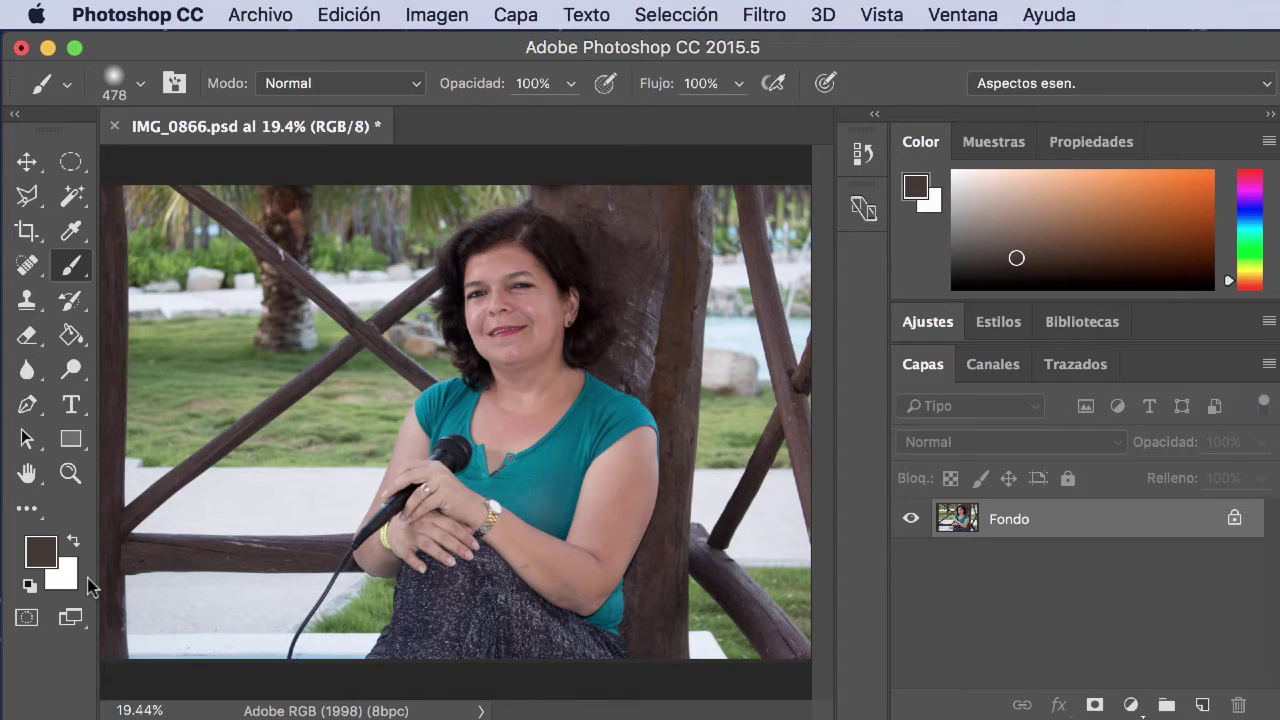
pyautogui.click(31, 586)
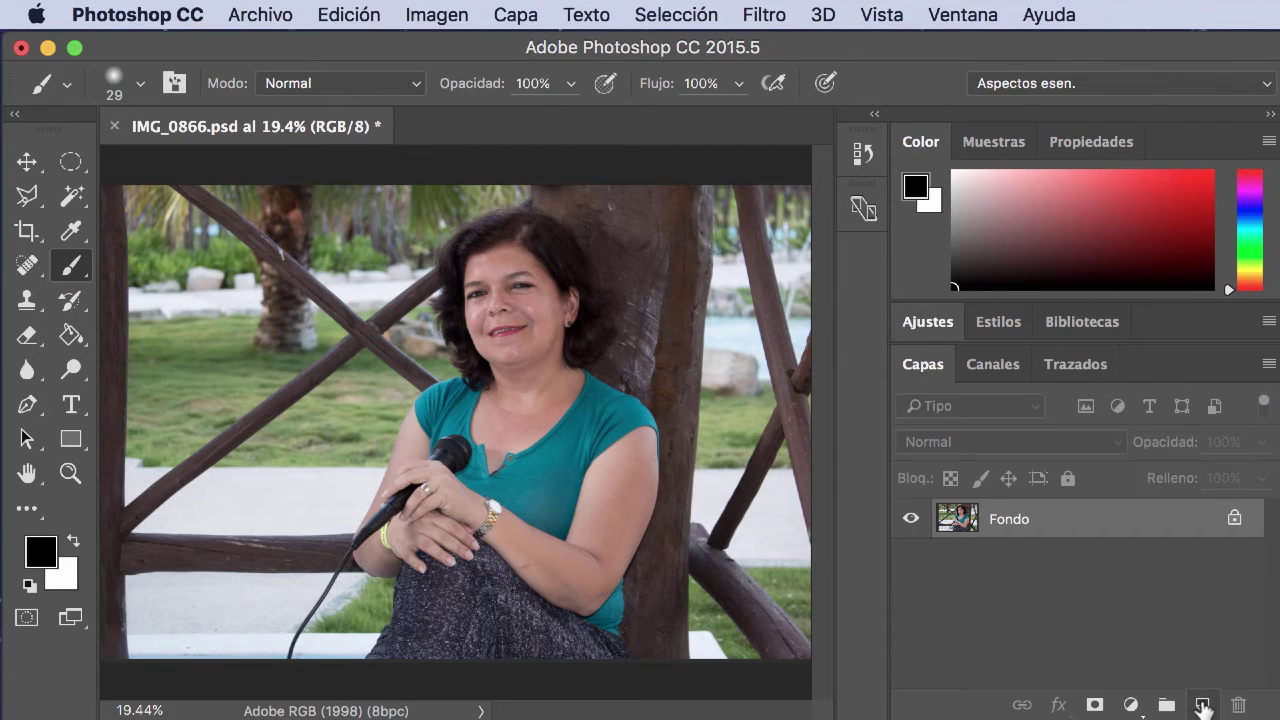
# Add an empty Capa 1 layer above Fondo and zoom in on the hands and watch
pyautogui.click(1202, 704)
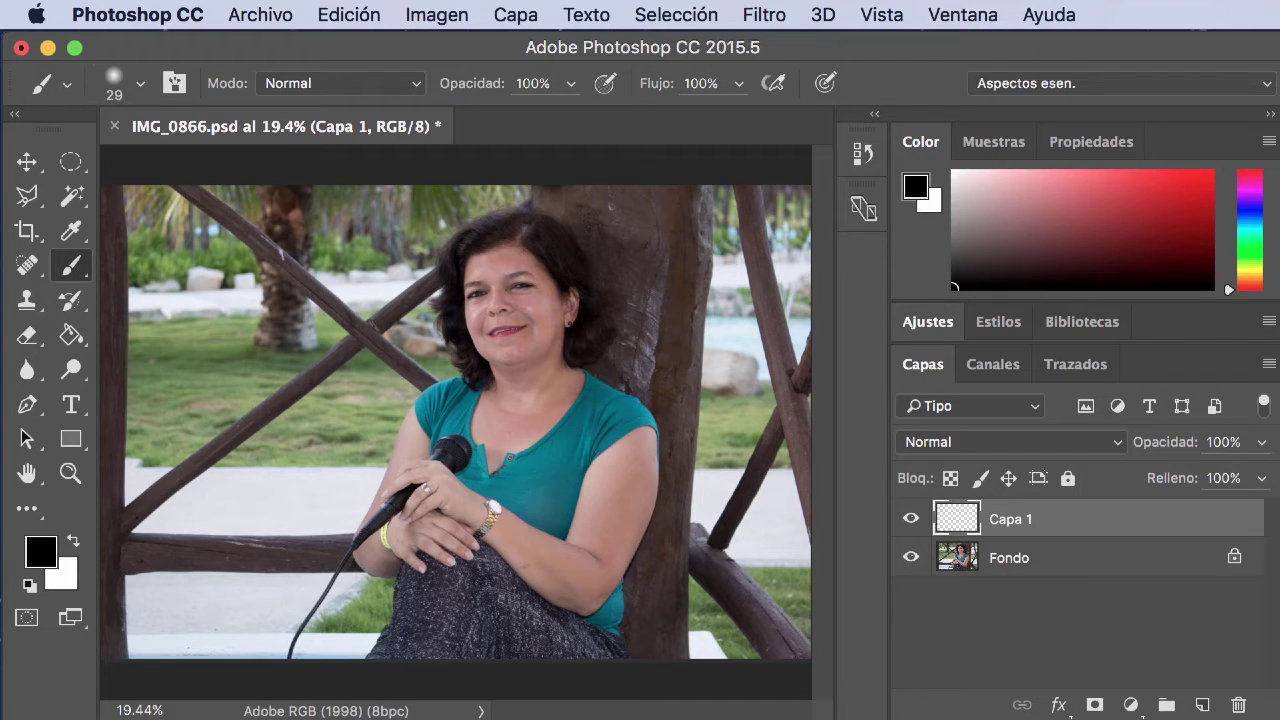
pyautogui.click(70, 473)
pyautogui.press('alt')
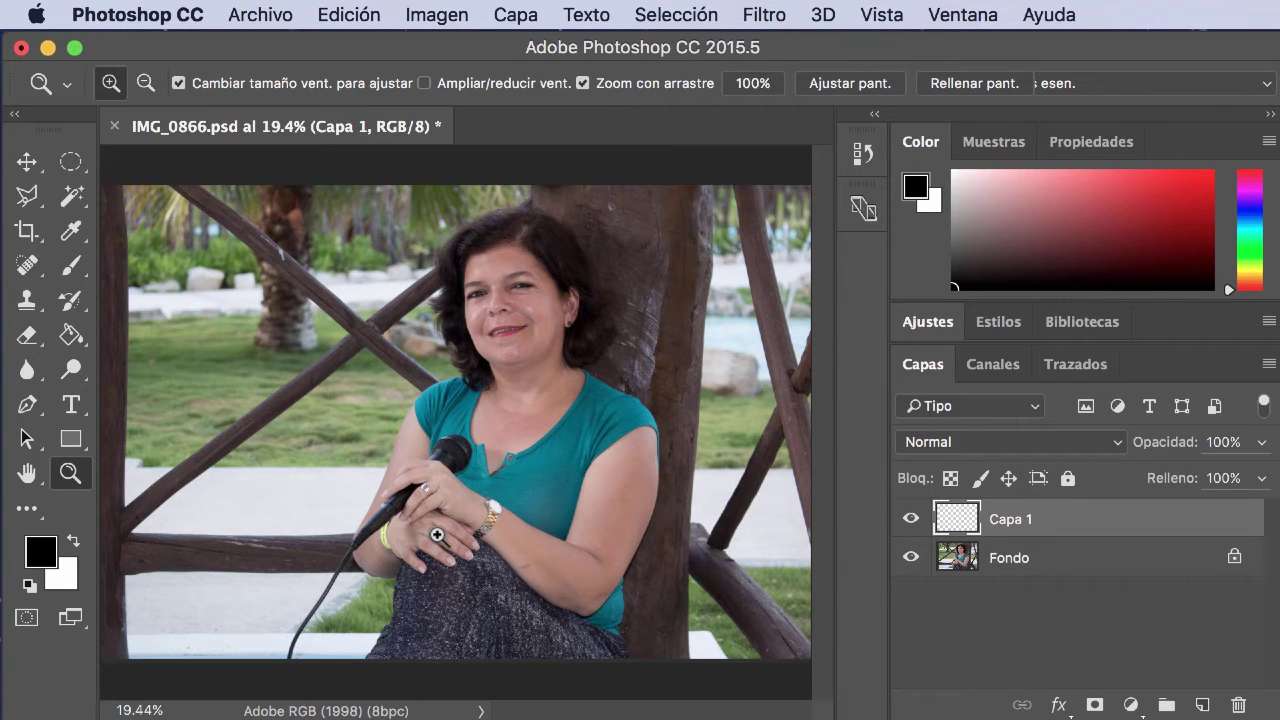
pyautogui.moveTo(437, 535); pyautogui.dragTo(437, 535)
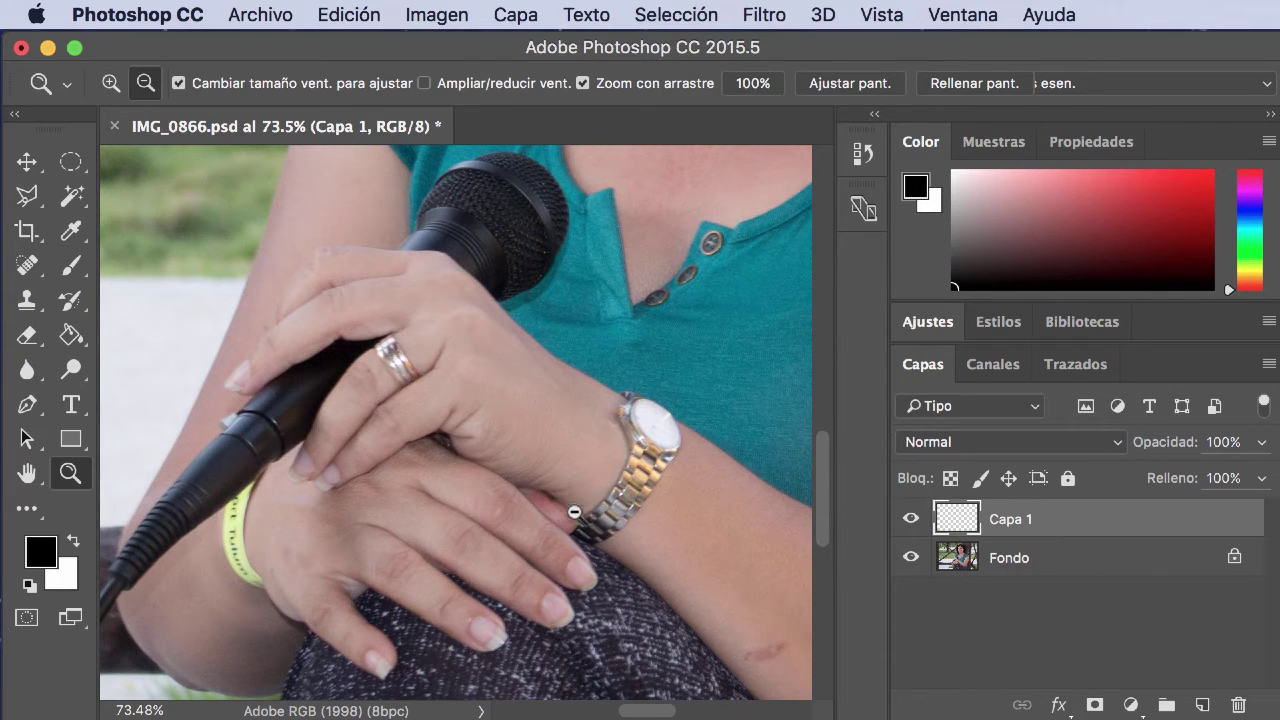
# Zoom closer and pan up to frame her face and lips at 73.5%
pyautogui.press('alt')
pyautogui.press('space')
pyautogui.moveTo(540, 428); pyautogui.dragTo(475, 503)
pyautogui.moveTo(505, 388); pyautogui.dragTo(413, 452)
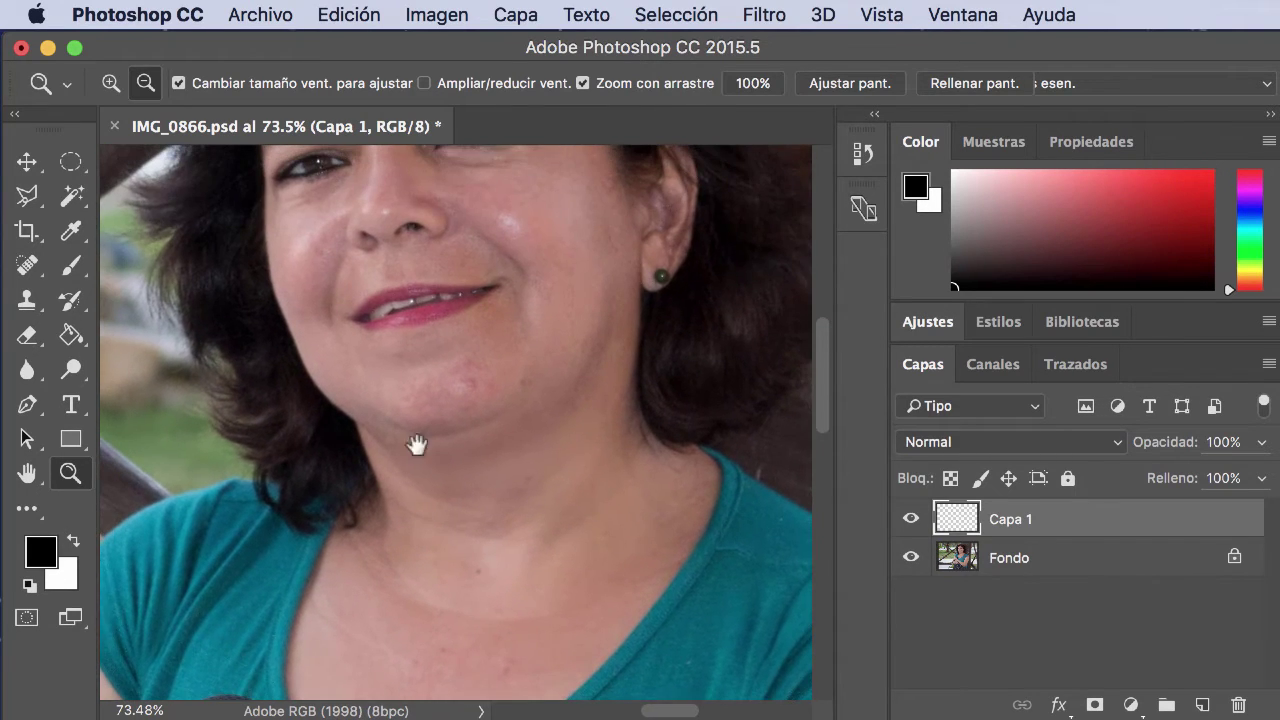
pyautogui.click(71, 265)
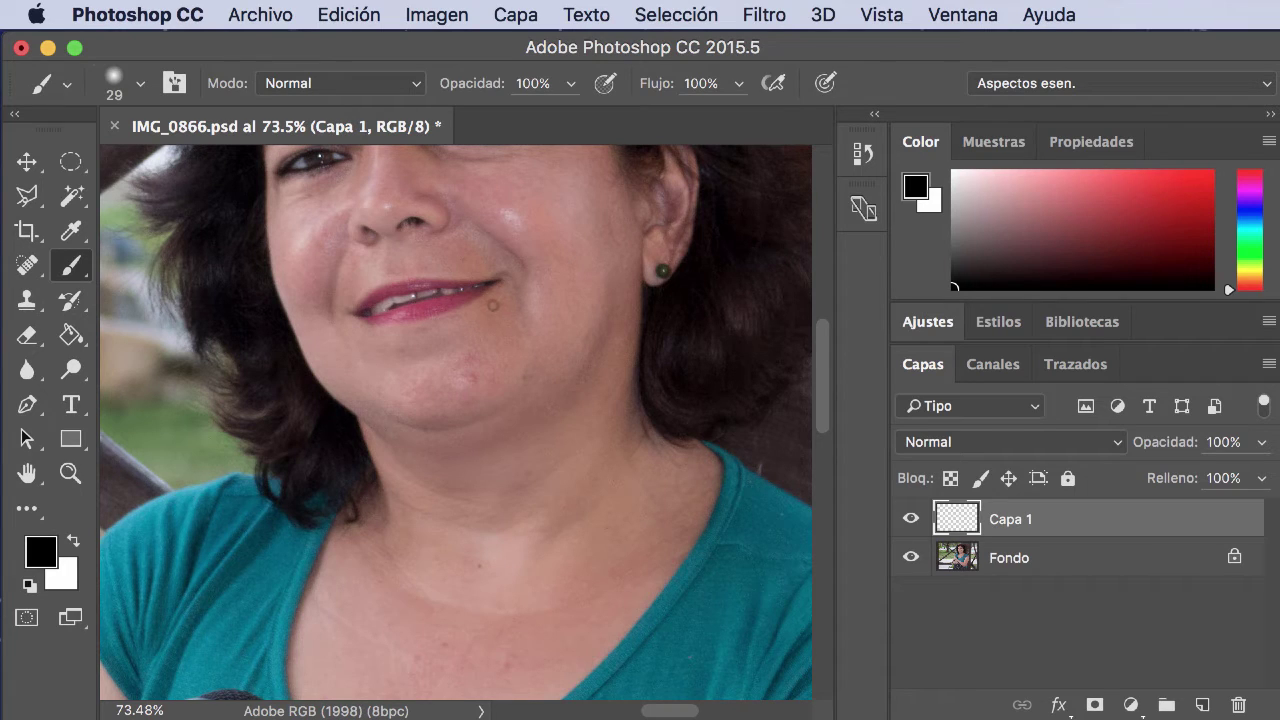
# Sample the mauve lip colour and paint two fingernails on Capa 1 with it
pyautogui.keyDown('alt'); pyautogui.click(441, 297); pyautogui.keyUp('alt')
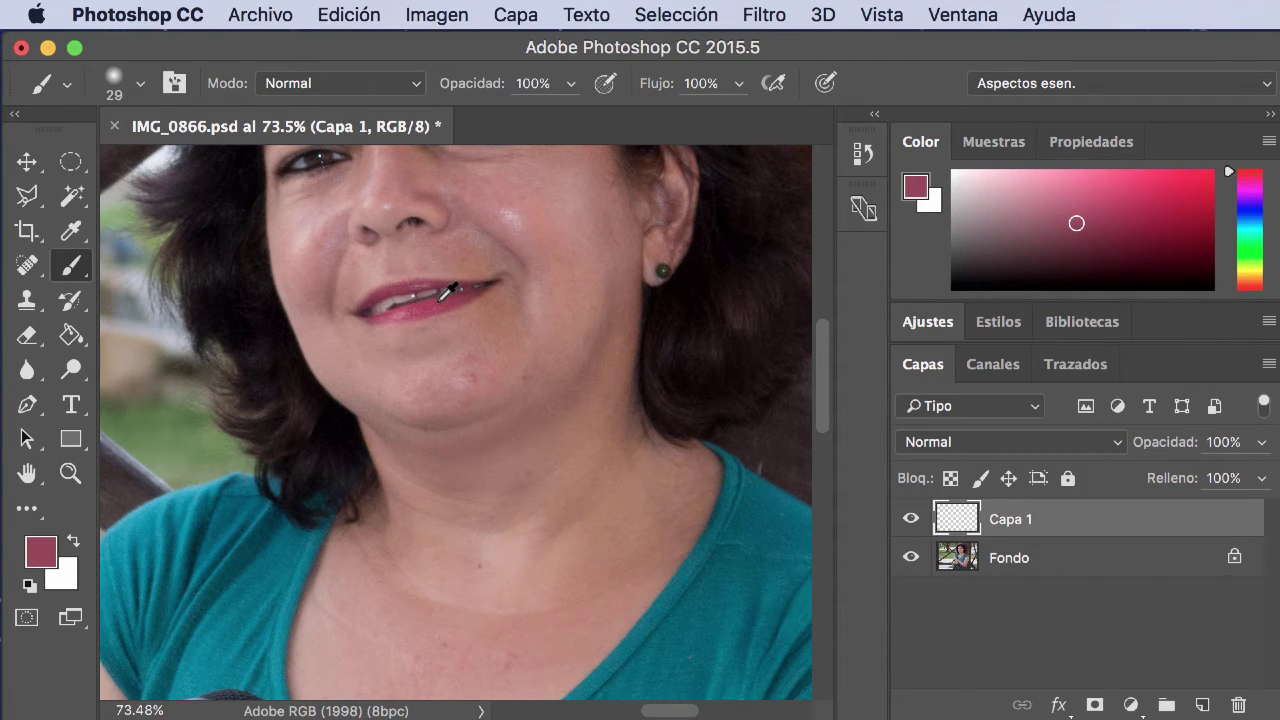
pyautogui.keyDown('alt'); pyautogui.click(383, 292); pyautogui.keyUp('alt')
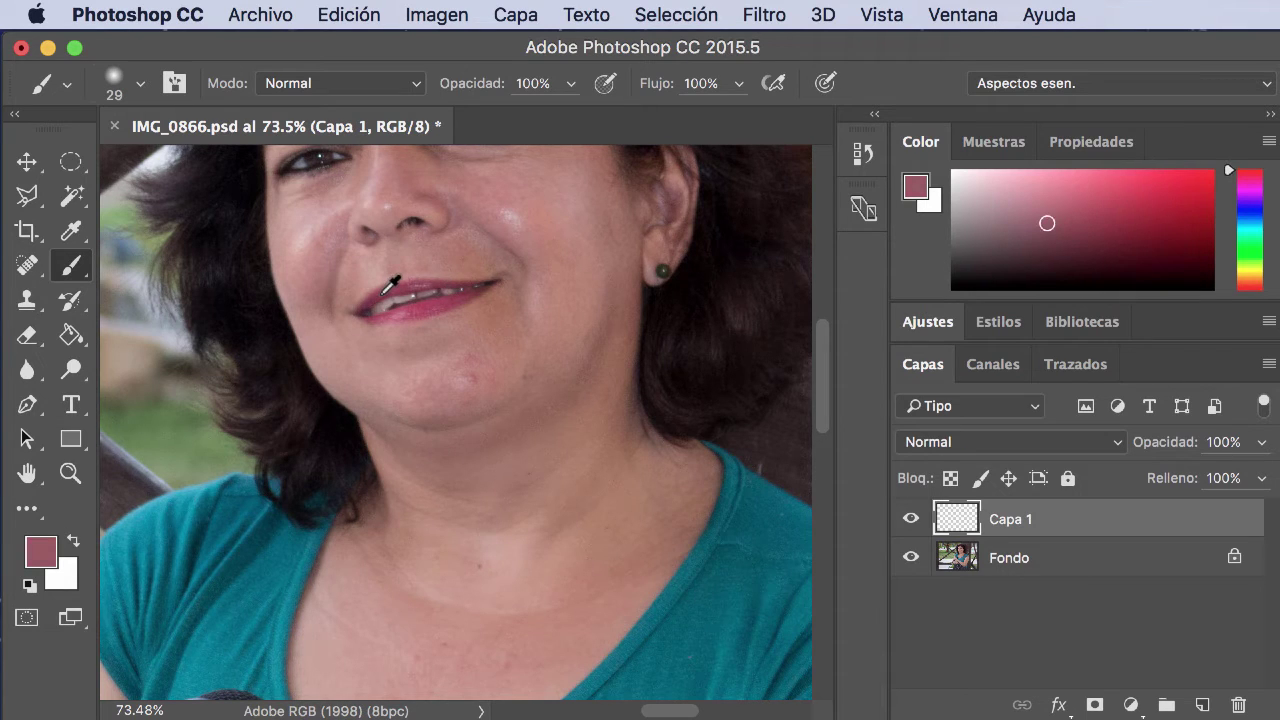
pyautogui.keyDown('alt'); pyautogui.click(418, 307); pyautogui.keyUp('alt')
pyautogui.scroll(-5, 543, 366)
pyautogui.scroll(-3, 520, 294)
pyautogui.scroll(-3, 544, 288)
pyautogui.scroll(-2, 537, 380)
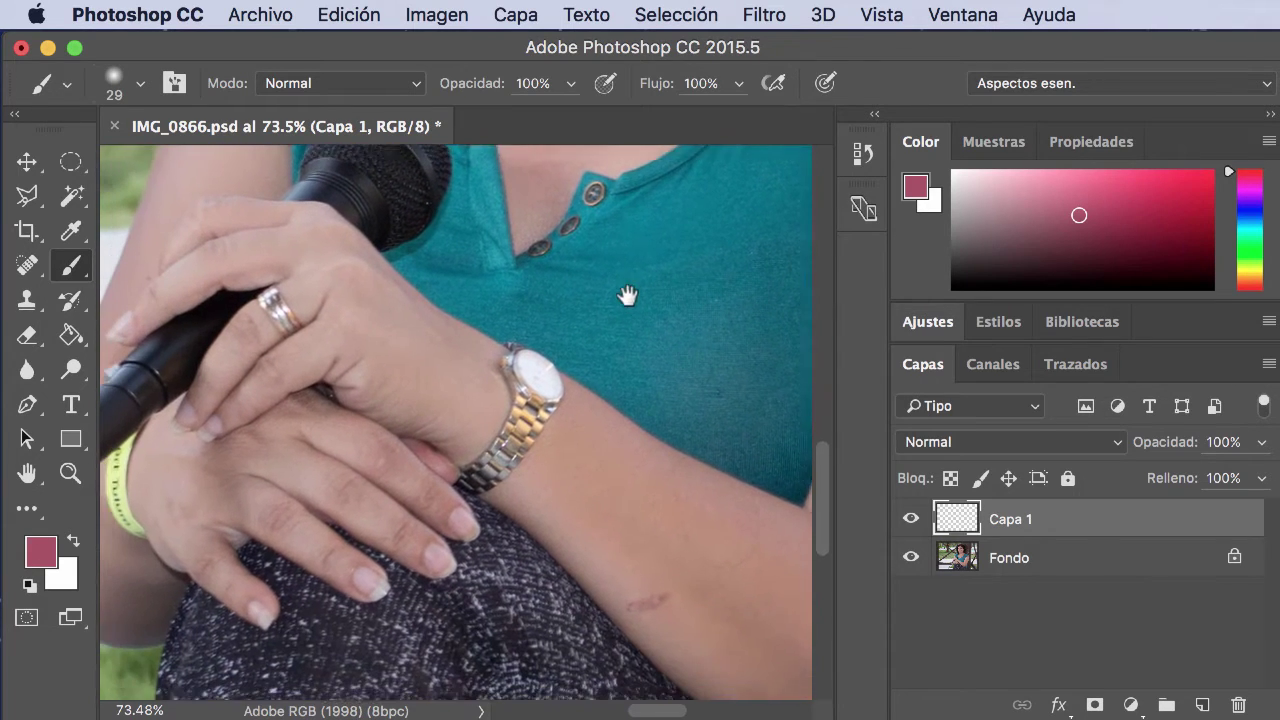
pyautogui.moveTo(455, 531)
pyautogui.mouseDown()
pyautogui.moveTo(448, 550)
pyautogui.moveTo(450, 538)
pyautogui.moveTo(464, 548)
pyautogui.moveTo(476, 504)
pyautogui.moveTo(484, 518)
pyautogui.moveTo(468, 516)
pyautogui.moveTo(473, 505)
pyautogui.moveTo(487, 508)
pyautogui.mouseUp()
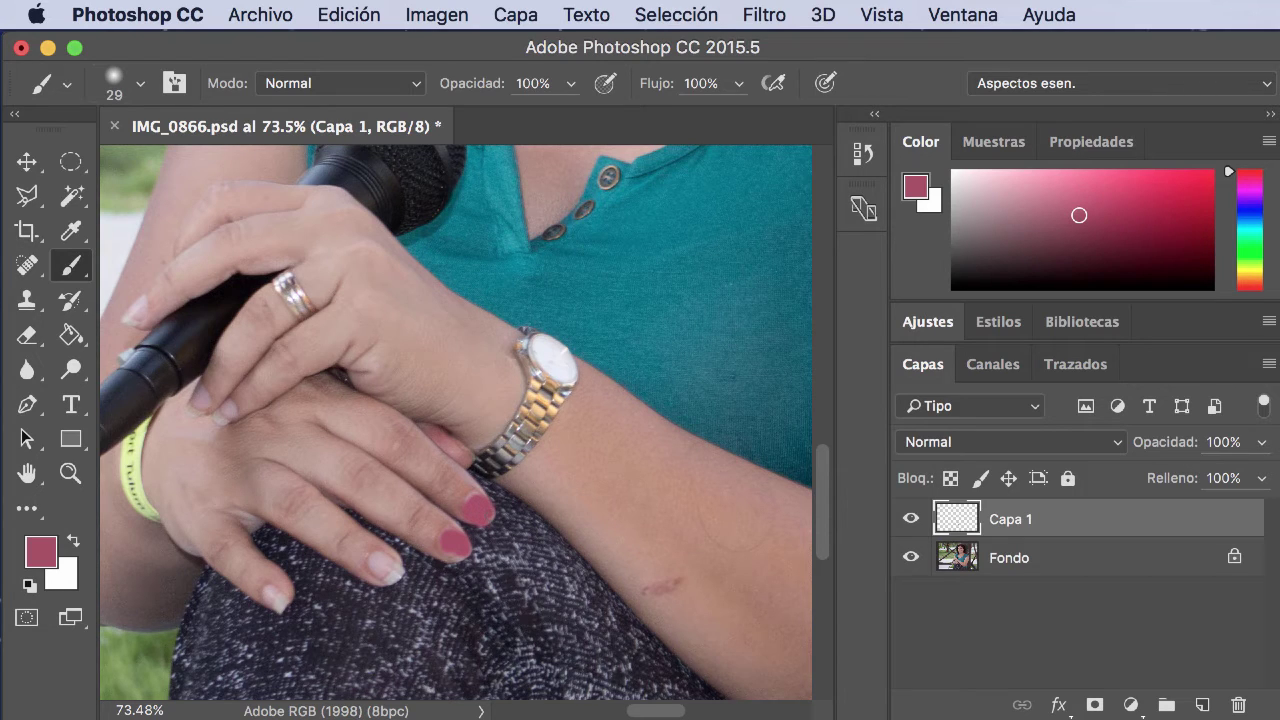
# Inspect the painted nails at about 38%, then fit the photo at 19.4% and delete Capa 1
pyautogui.doubleClick(27, 474)
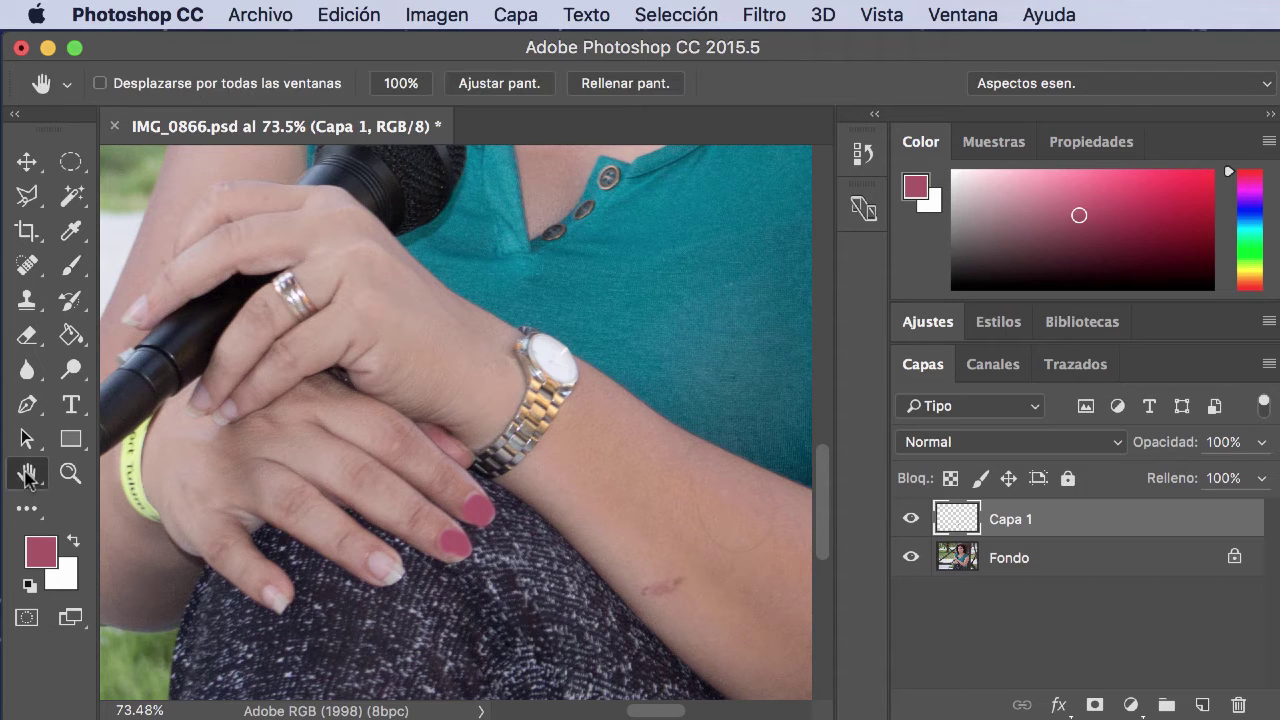
pyautogui.click(70, 474)
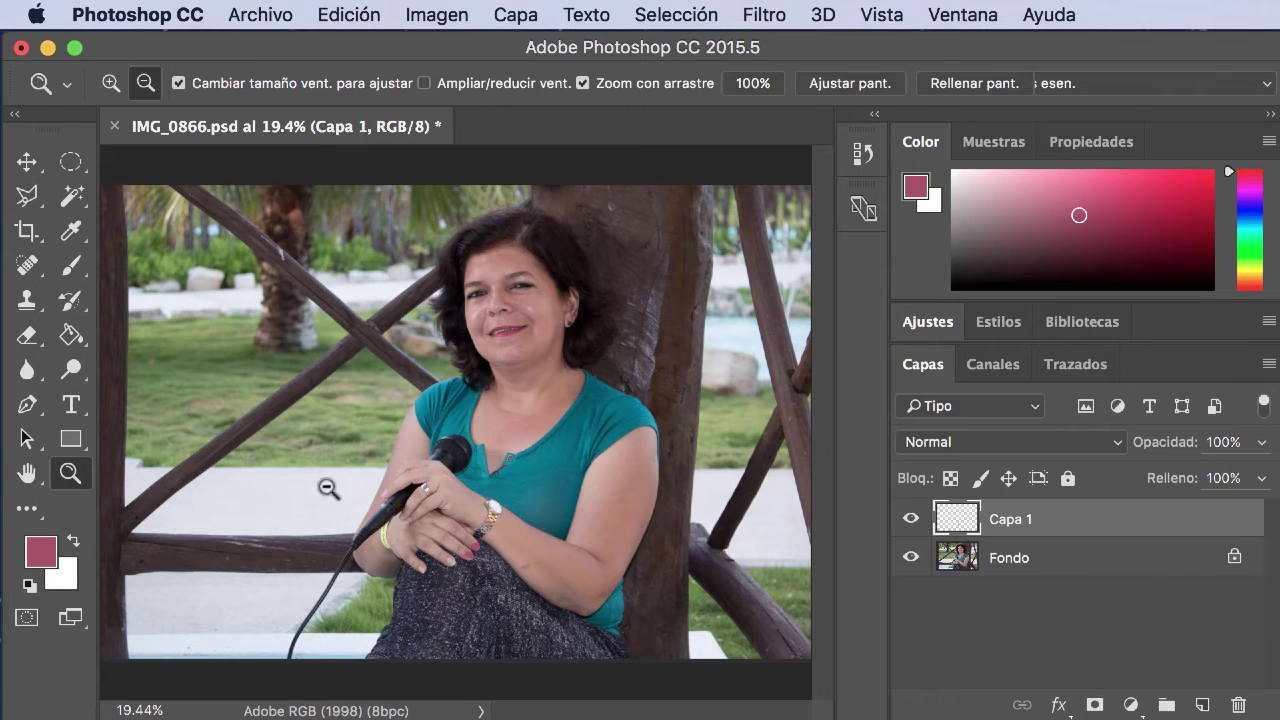
pyautogui.moveTo(352, 494); pyautogui.dragTo(614, 546)
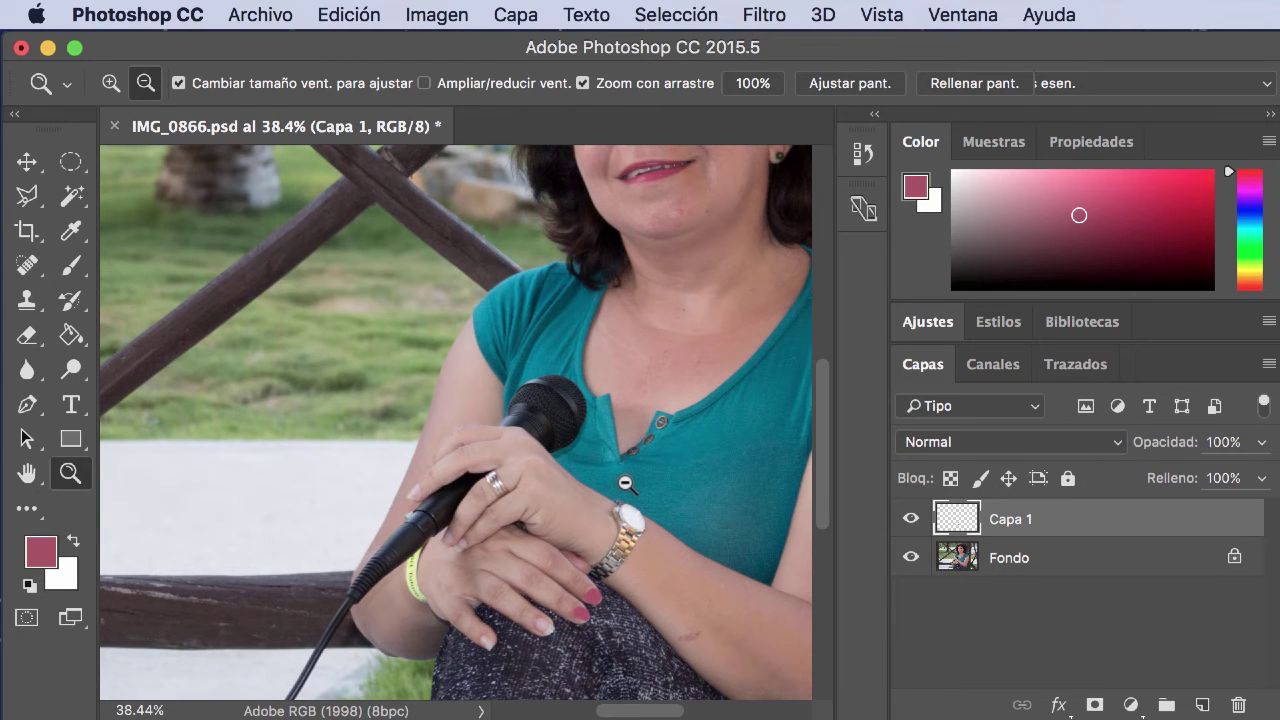
pyautogui.moveTo(594, 437); pyautogui.dragTo(543, 491)
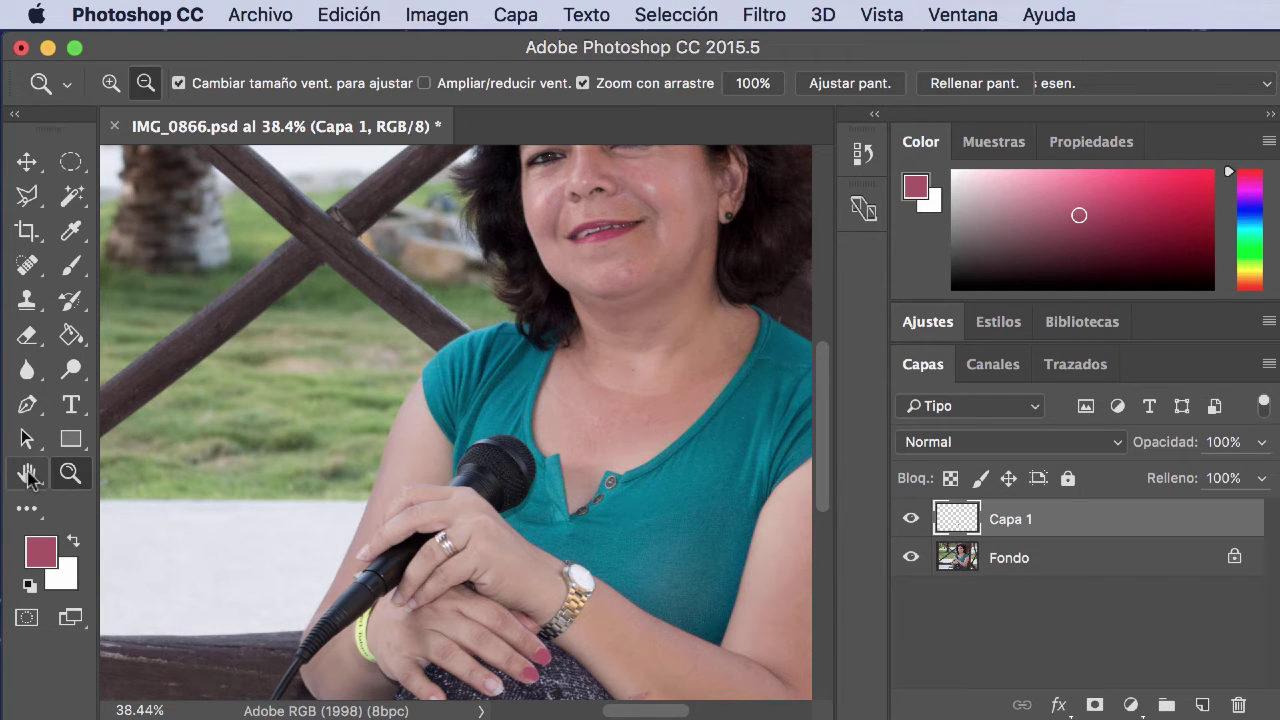
pyautogui.doubleClick(27, 475)
pyautogui.press('Delete')
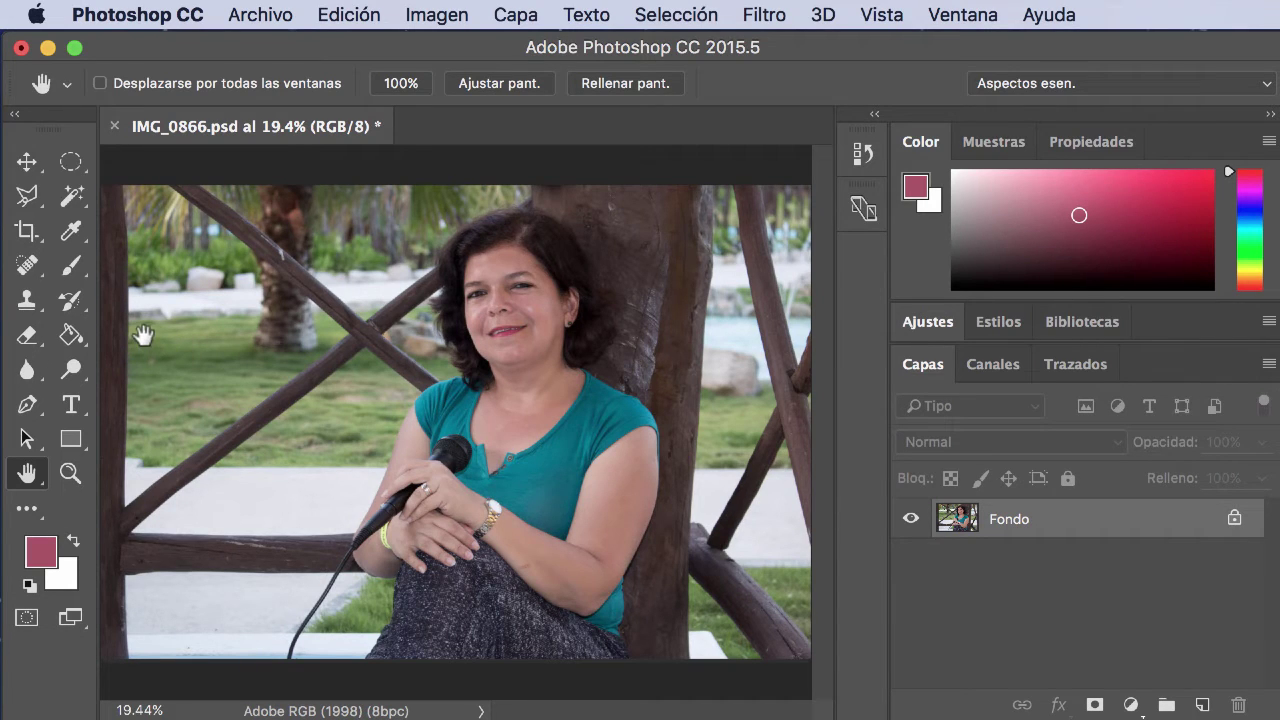
# Try the Healing Brush and the Clone Stamp, then reopen the healing tools flyout
pyautogui.click(27, 266)
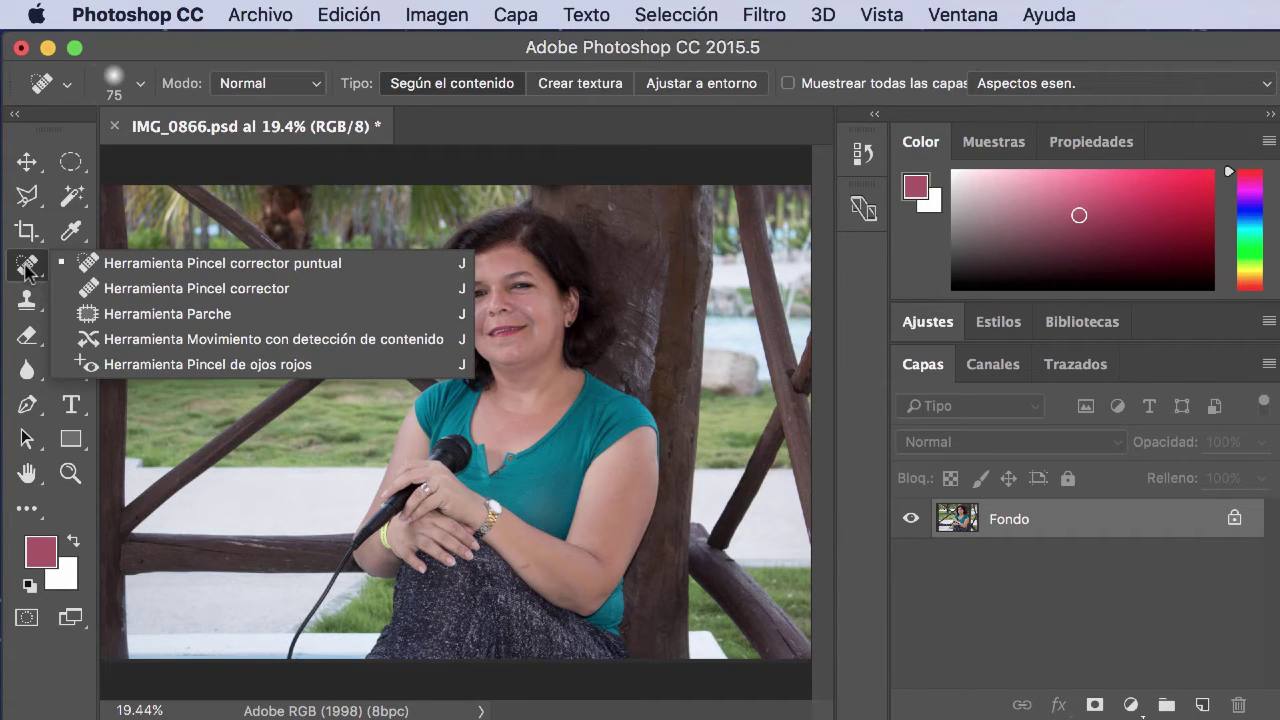
pyautogui.click(122, 290)
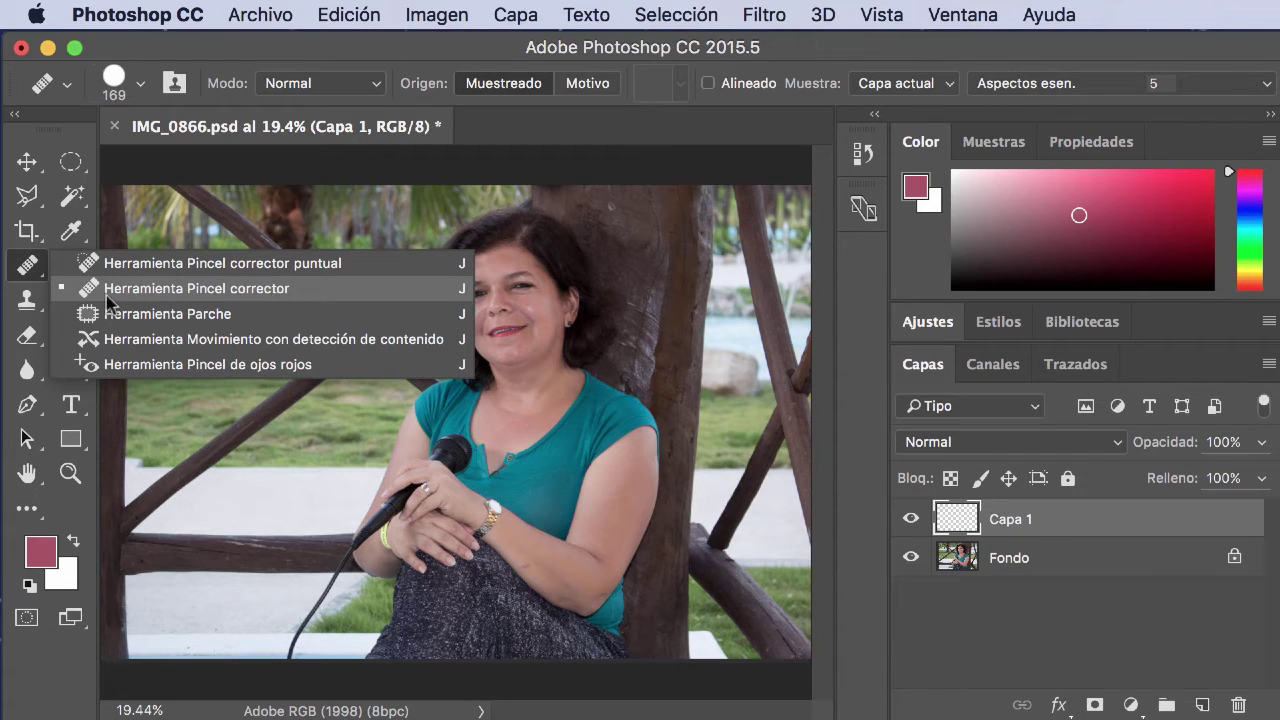
pyautogui.click(33, 305)
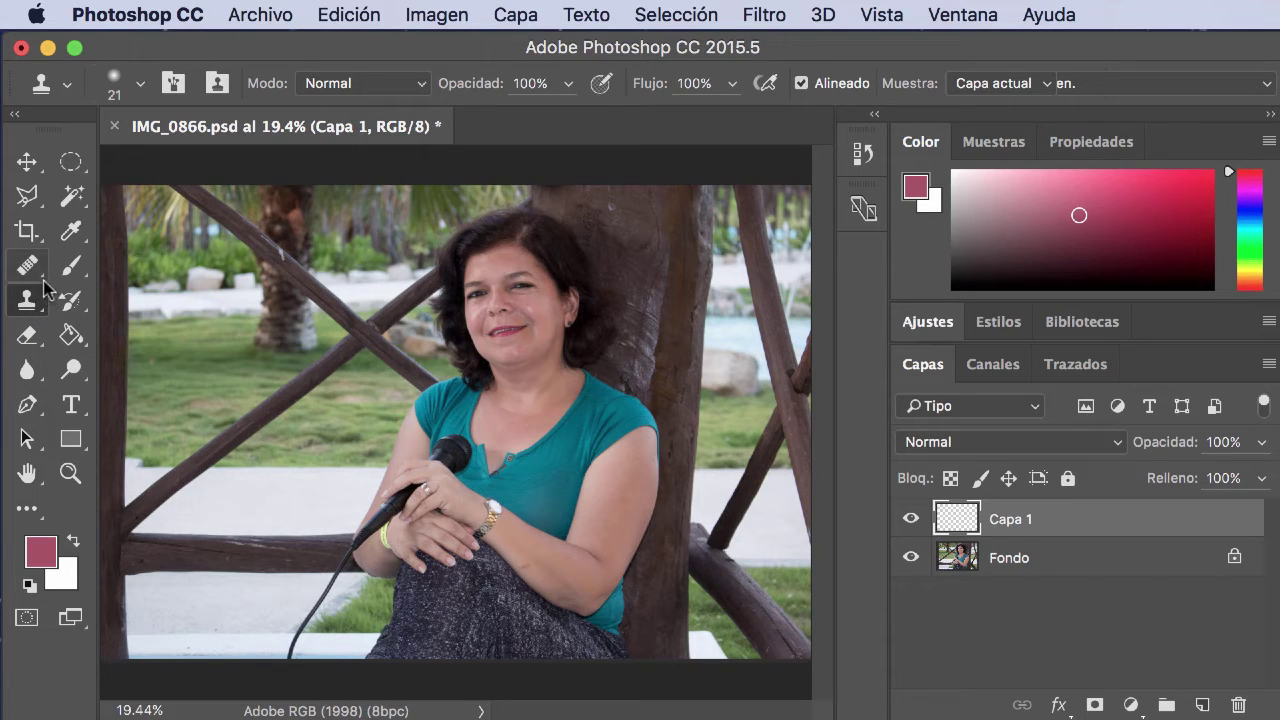
pyautogui.moveTo(28, 266); pyautogui.dragTo(113, 280)
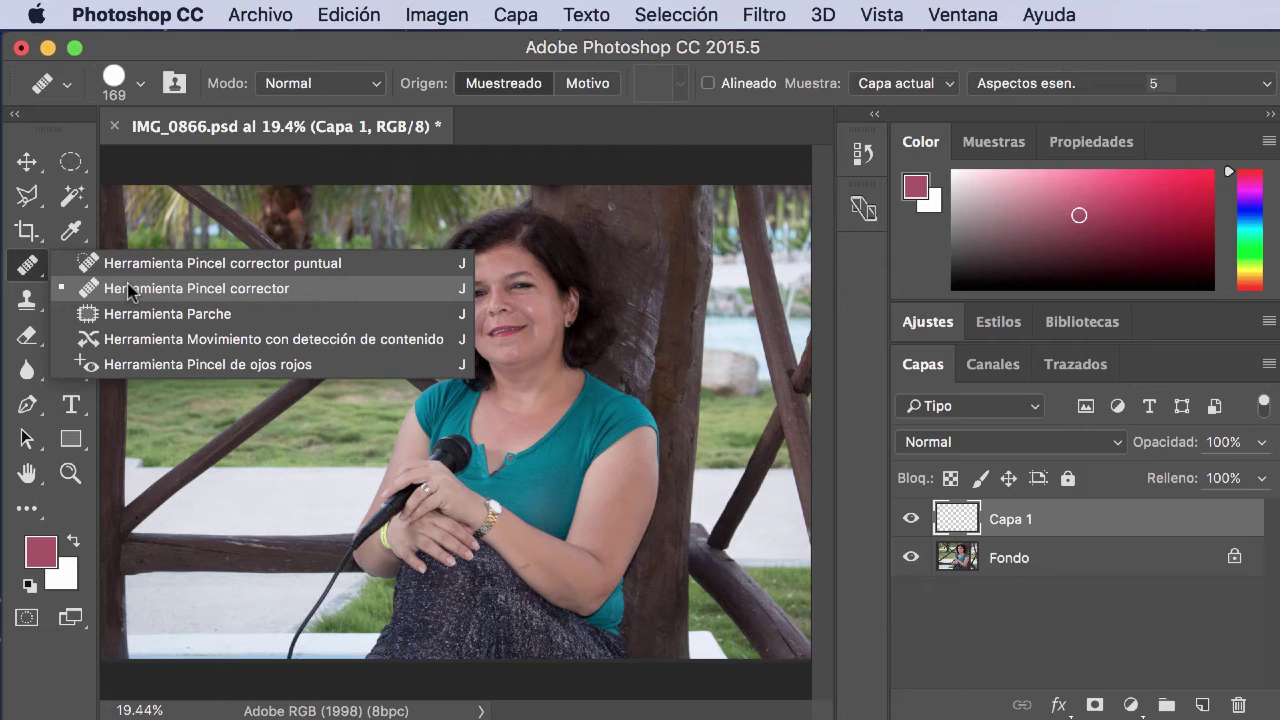
# Discard the empty Capa 1 layer and magnify the face and chest to about 59%
pyautogui.click(128, 290)
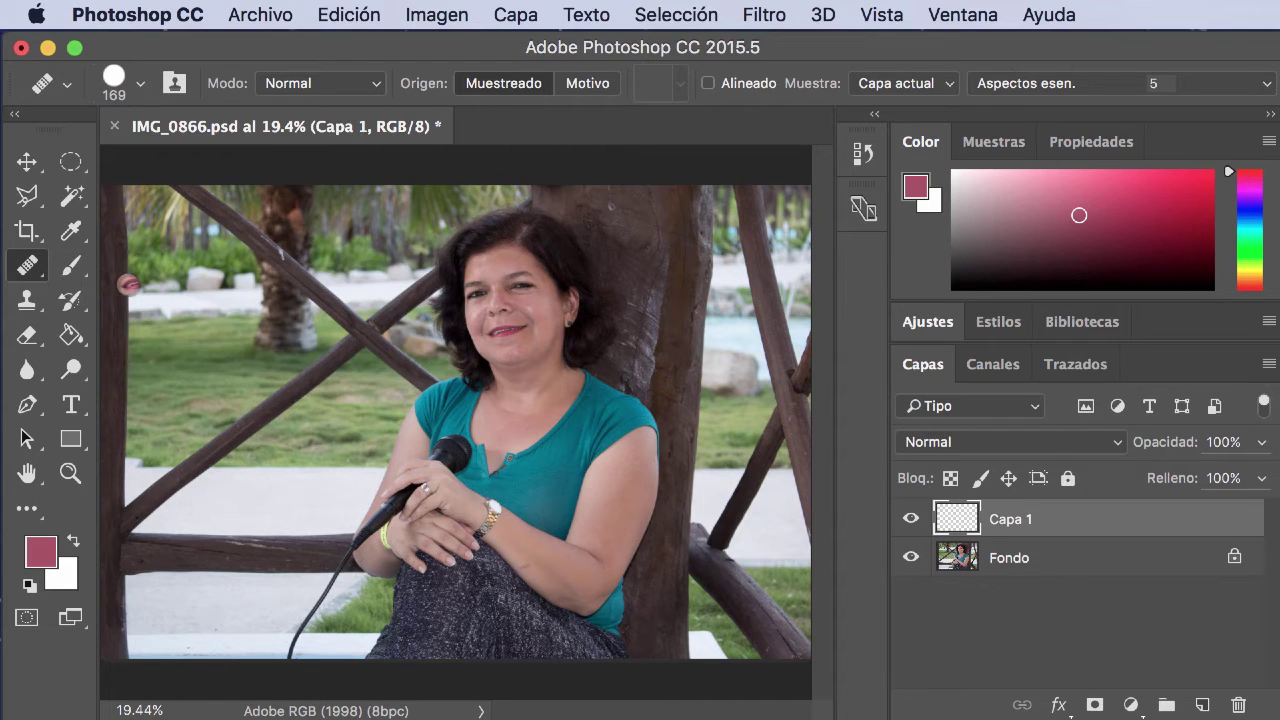
pyautogui.hotkey('ctrl', 'z')
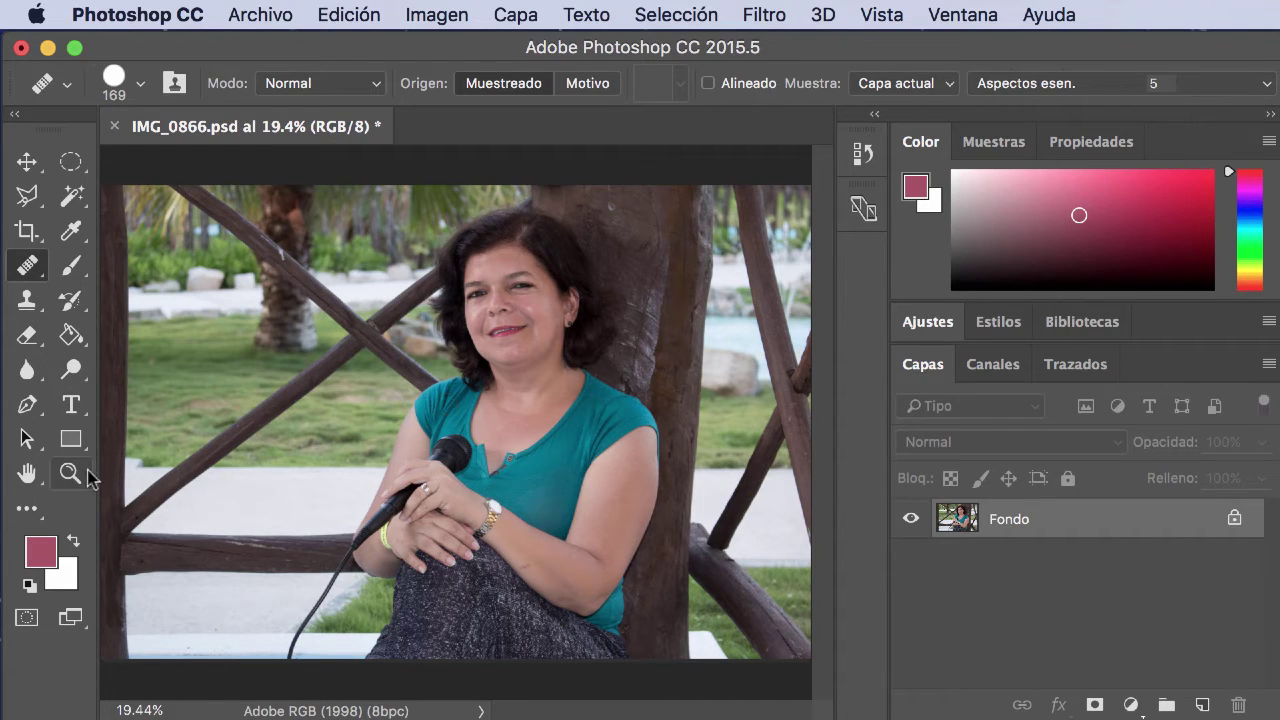
pyautogui.click(72, 474)
pyautogui.moveTo(302, 479)
pyautogui.mouseDown()
pyautogui.moveTo(274, 477)
pyautogui.moveTo(388, 487)
pyautogui.mouseUp()
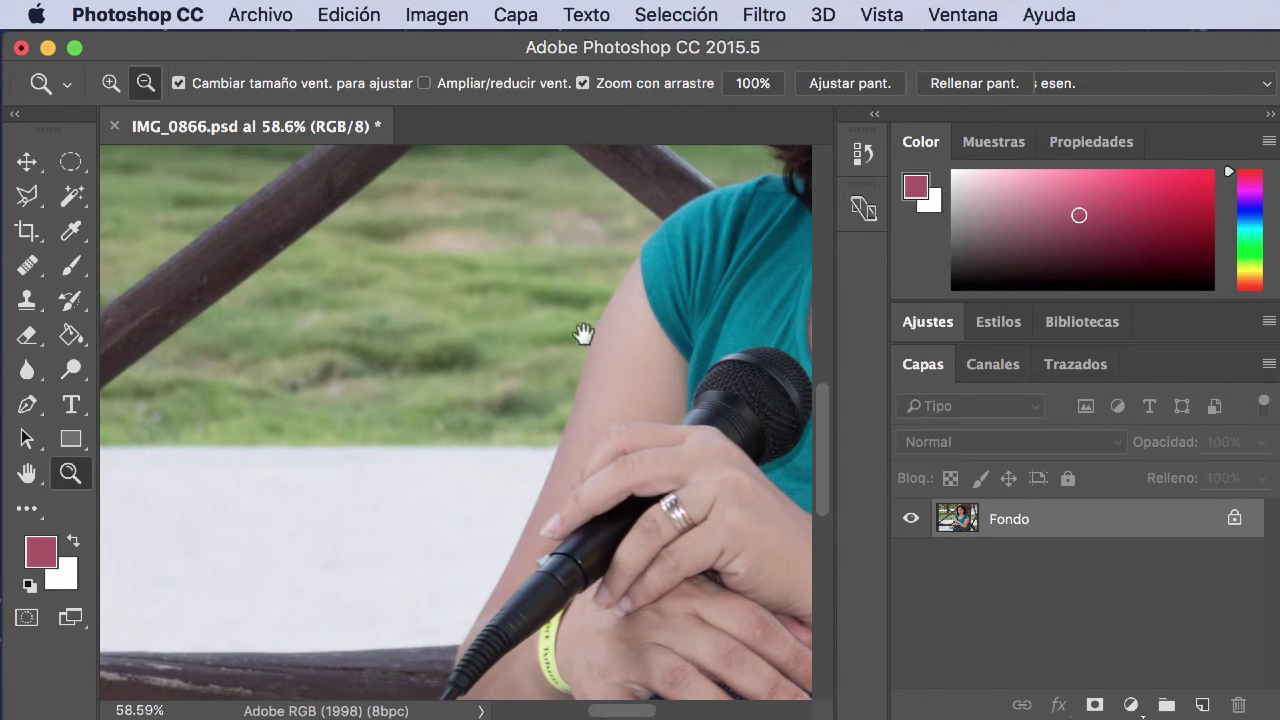
pyautogui.moveTo(583, 334); pyautogui.dragTo(257, 514)
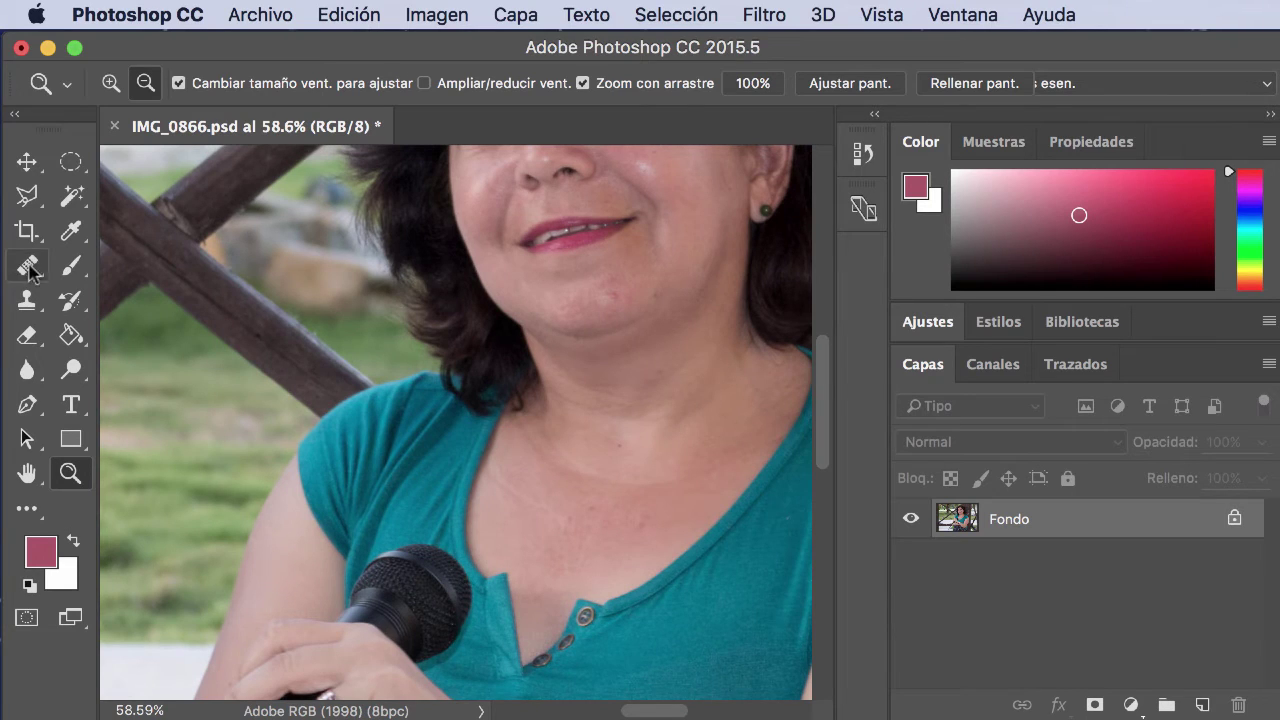
# Test the Healing Brush by sampling the wooden beam and the teal shirt
pyautogui.click(27, 266)
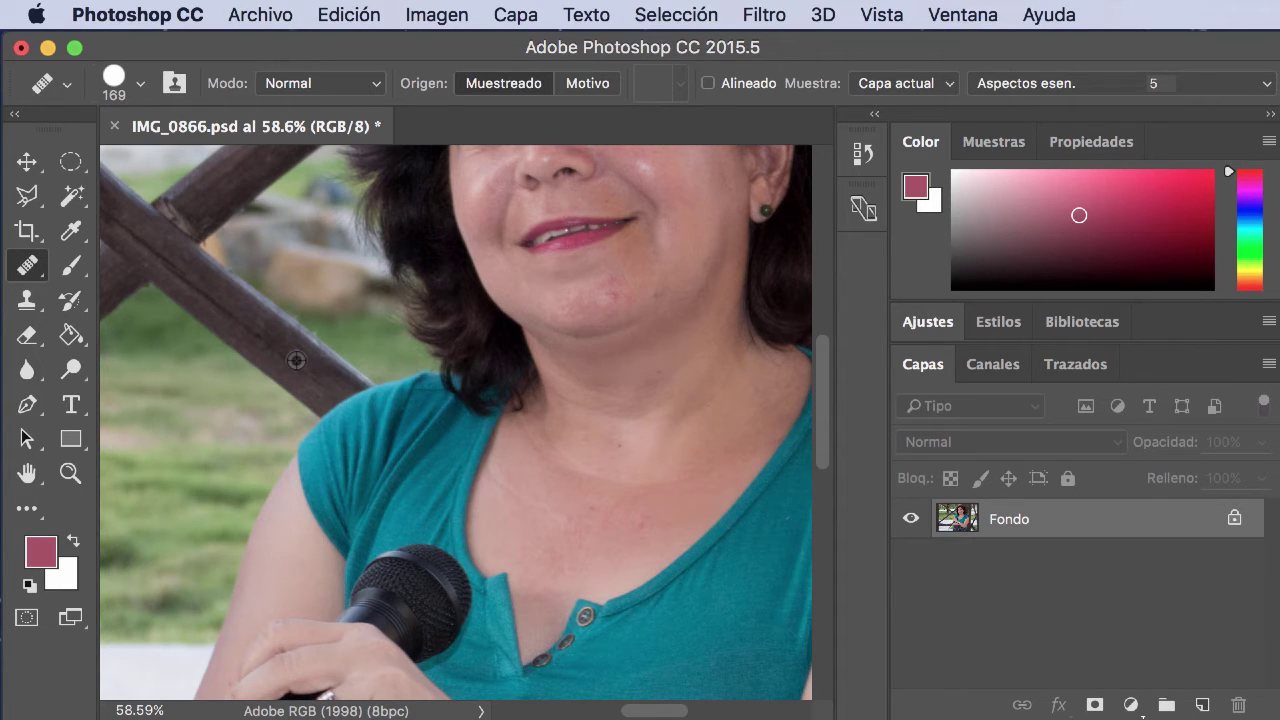
pyautogui.keyDown('alt'); pyautogui.click(296, 360); pyautogui.keyUp('alt')
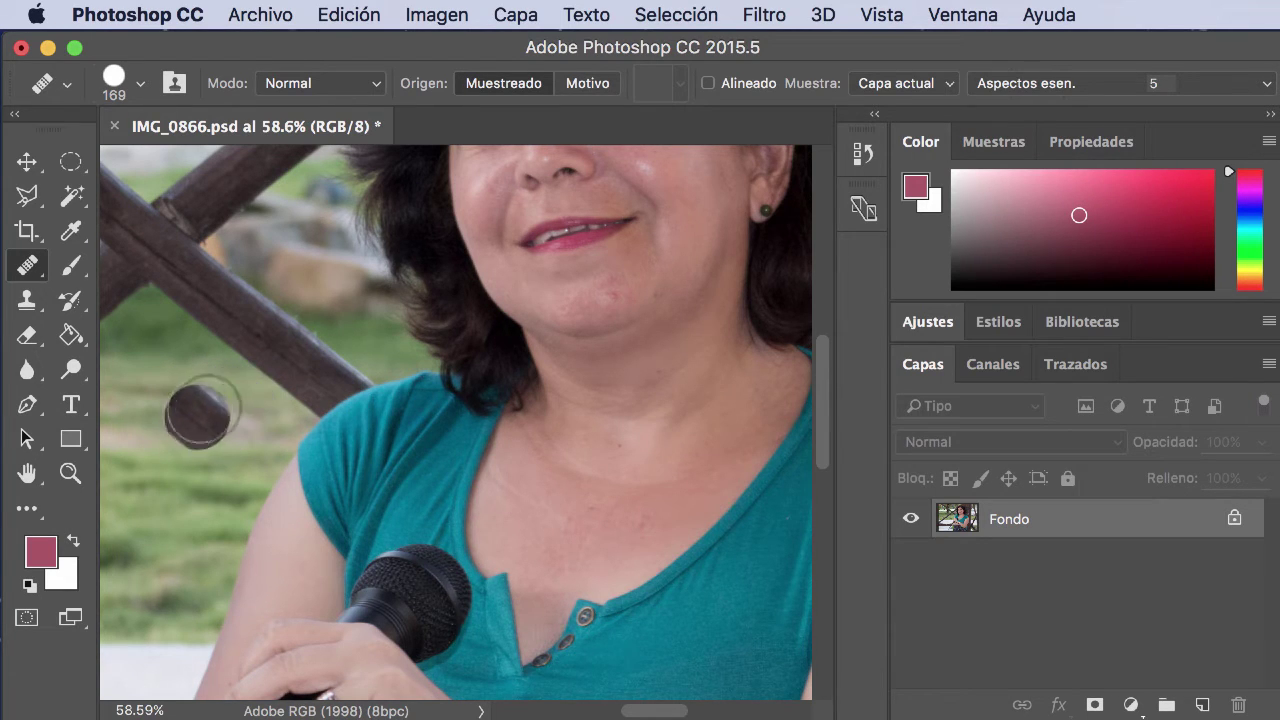
pyautogui.click(314, 374)
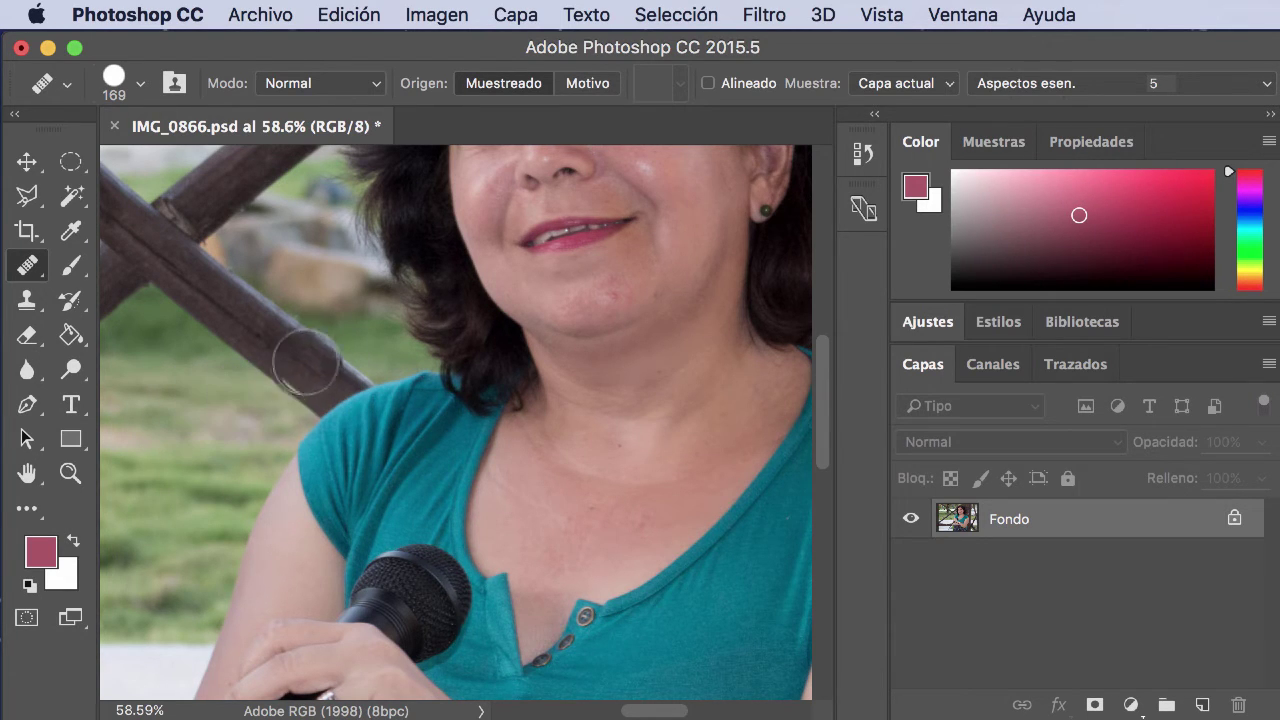
pyautogui.keyDown('alt'); pyautogui.click(441, 469); pyautogui.keyUp('alt')
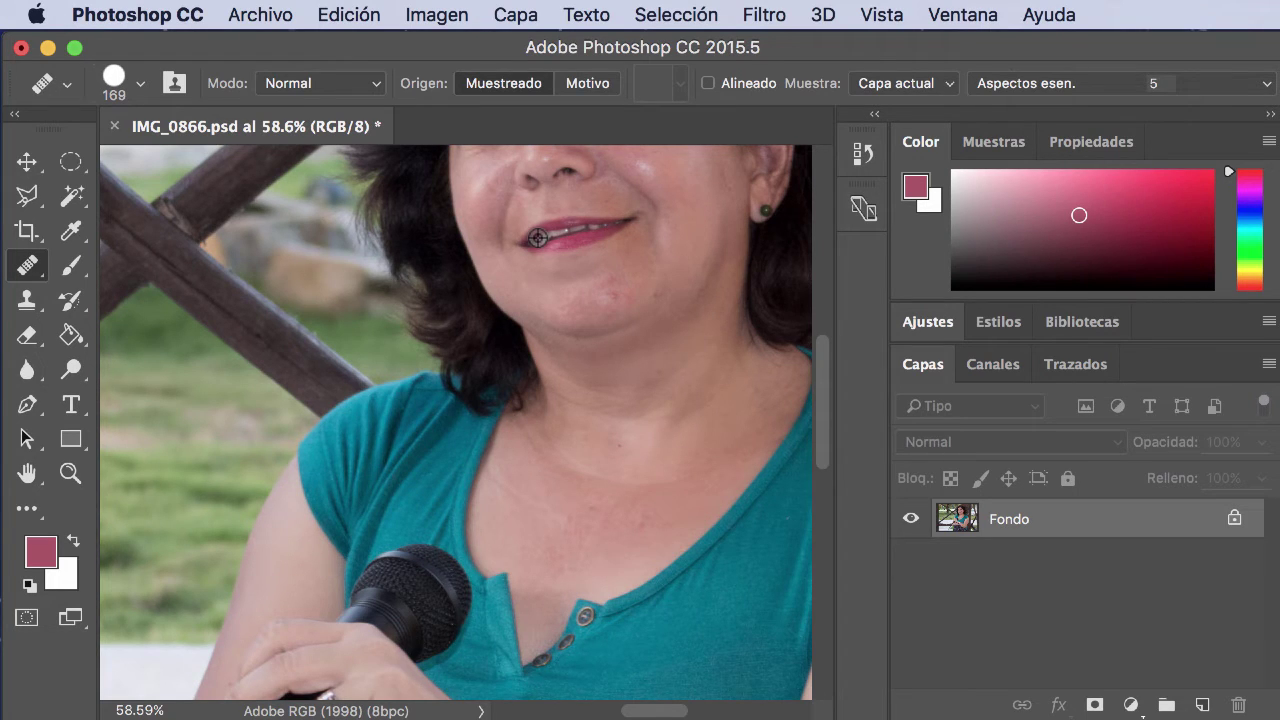
# Heal copies of the lips onto the neck, chest, shirt, wooden beam and microphone
pyautogui.keyDown('alt'); pyautogui.click(538, 237); pyautogui.keyUp('alt')
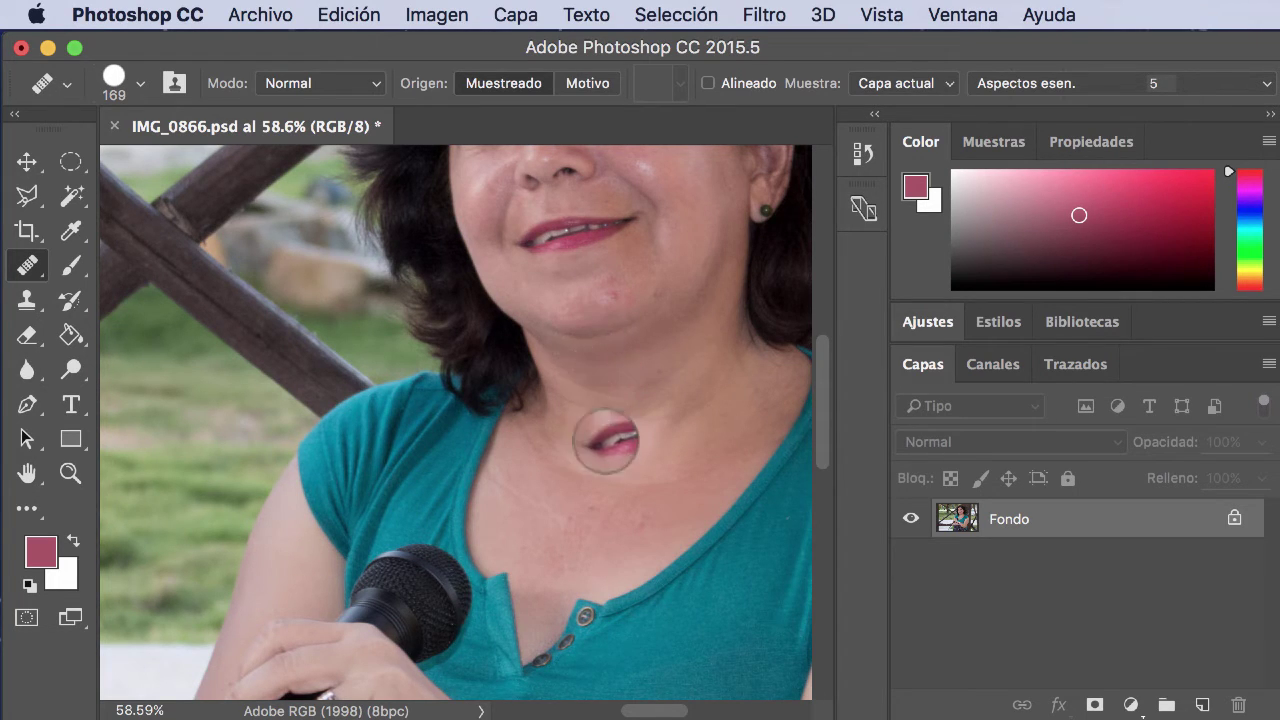
pyautogui.moveTo(605, 440)
pyautogui.mouseDown()
pyautogui.moveTo(575, 446)
pyautogui.moveTo(600, 455)
pyautogui.mouseUp()
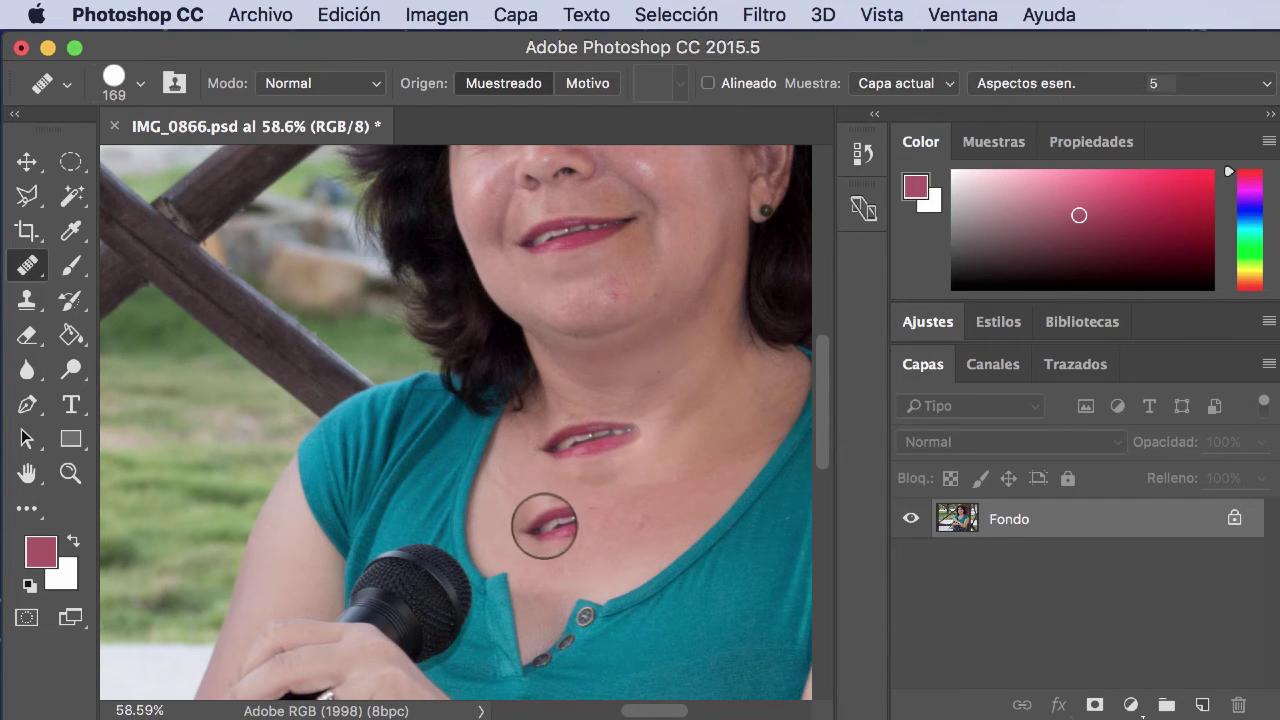
pyautogui.moveTo(544, 527); pyautogui.dragTo(618, 522)
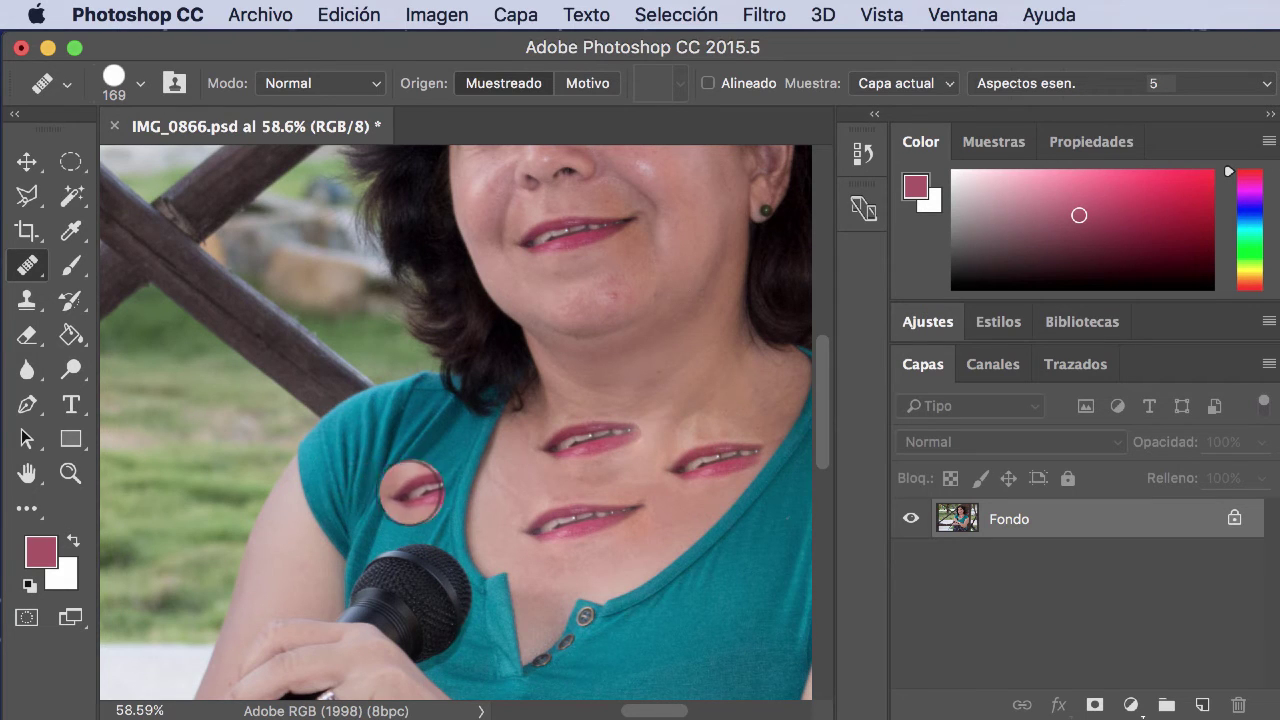
pyautogui.moveTo(411, 491); pyautogui.dragTo(440, 491)
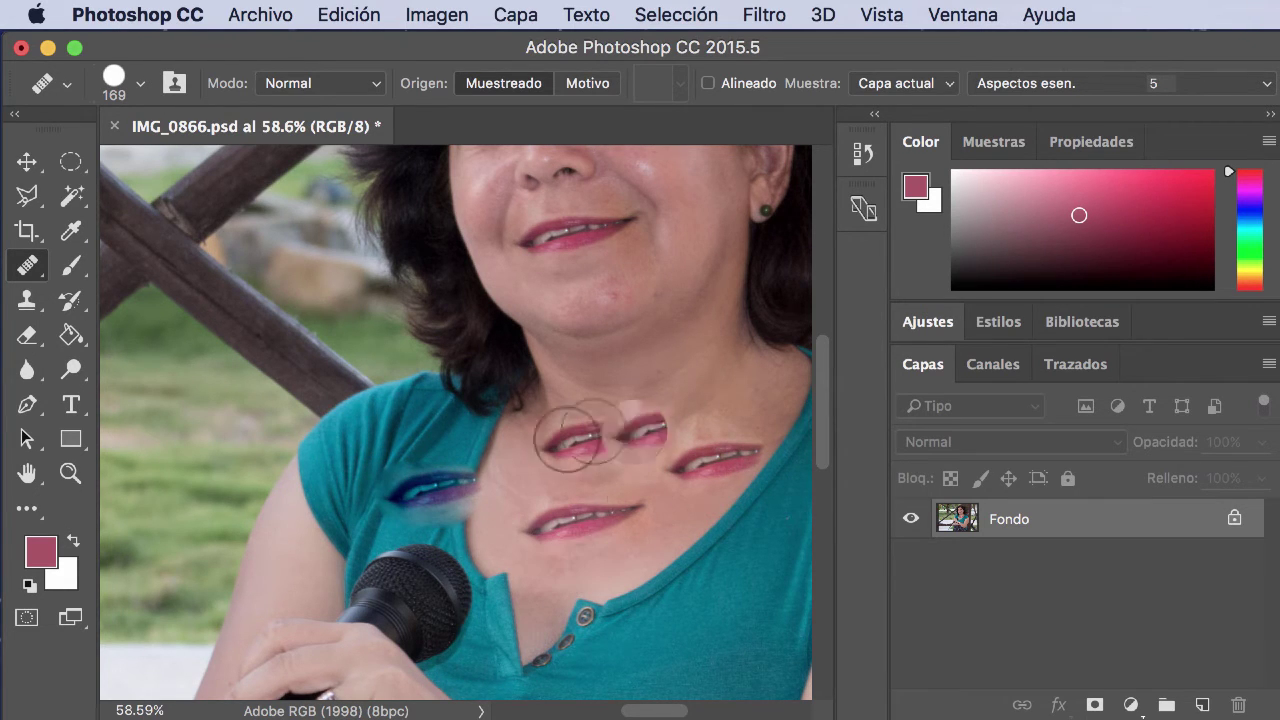
pyautogui.moveTo(567, 437); pyautogui.dragTo(600, 437)
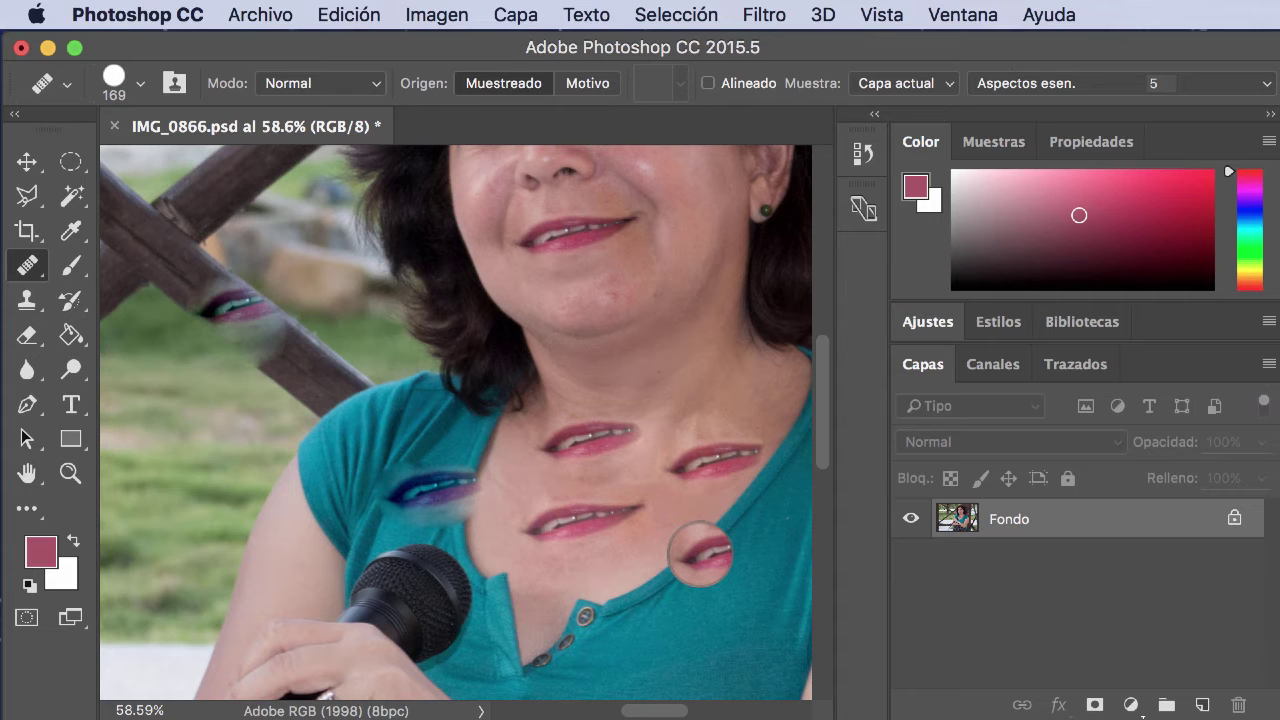
pyautogui.click(700, 552)
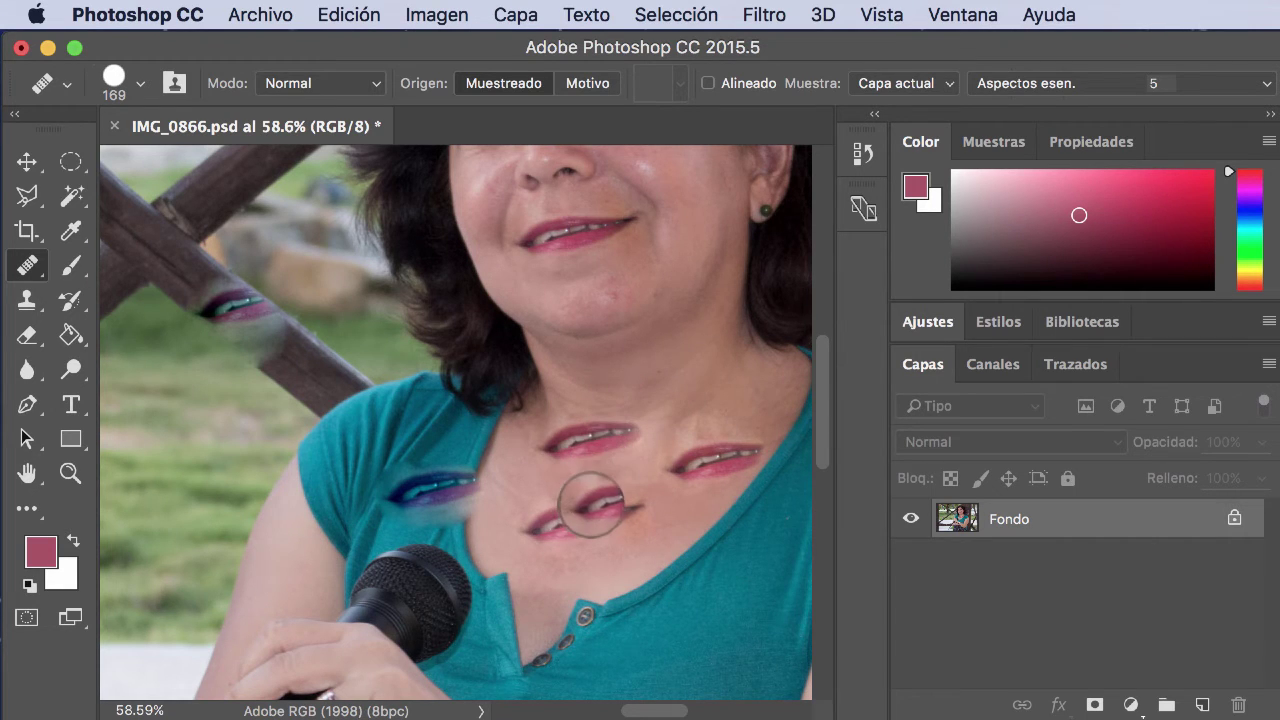
pyautogui.moveTo(618, 543); pyautogui.dragTo(575, 540)
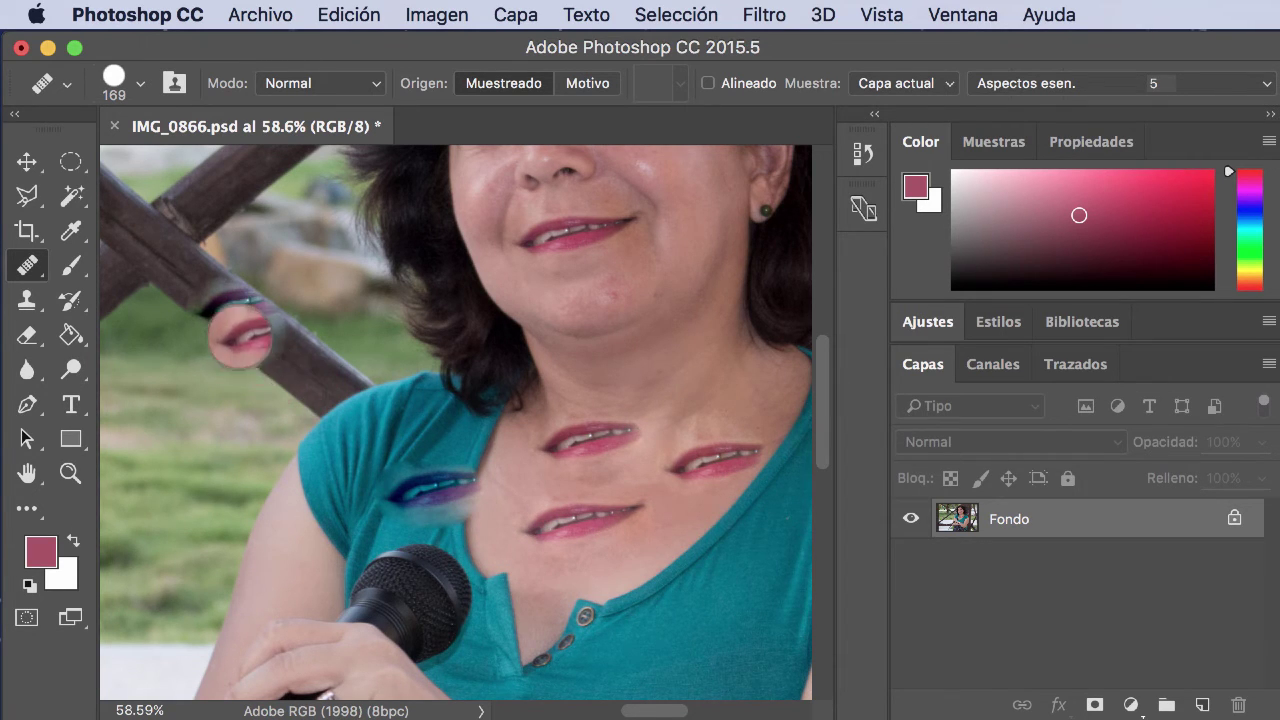
pyautogui.moveTo(240, 337); pyautogui.dragTo(258, 330)
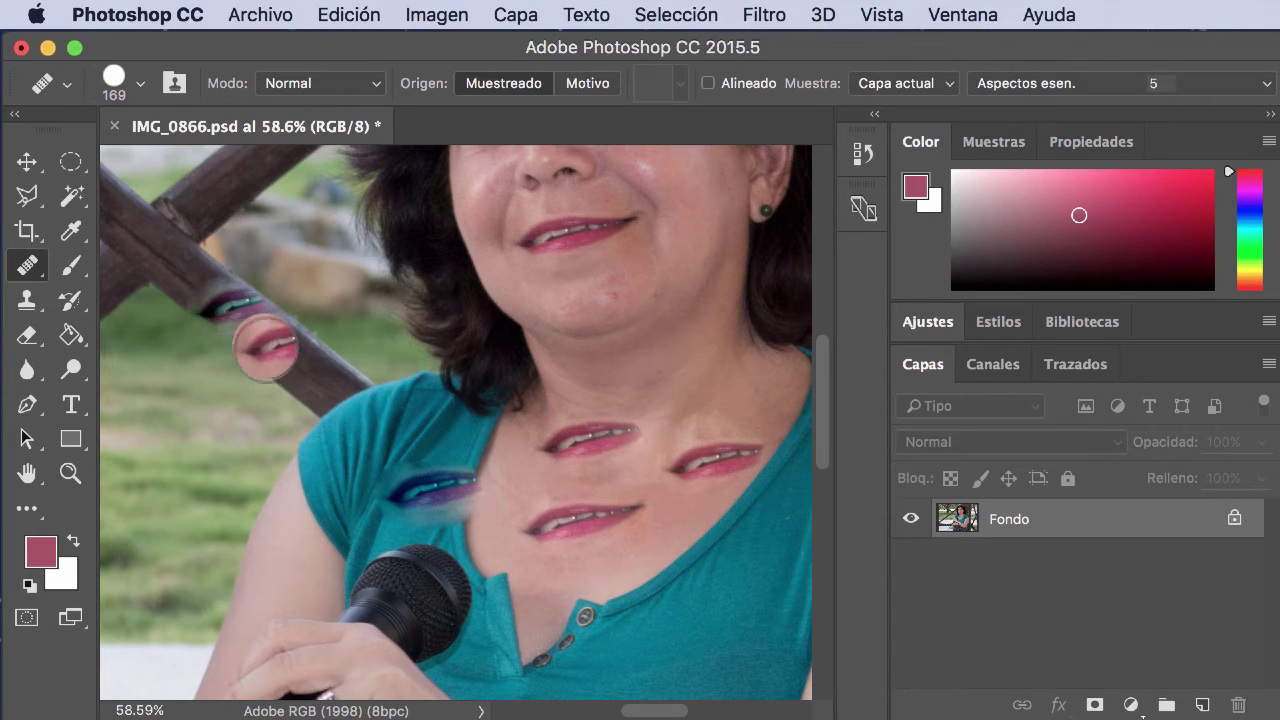
pyautogui.click(434, 505)
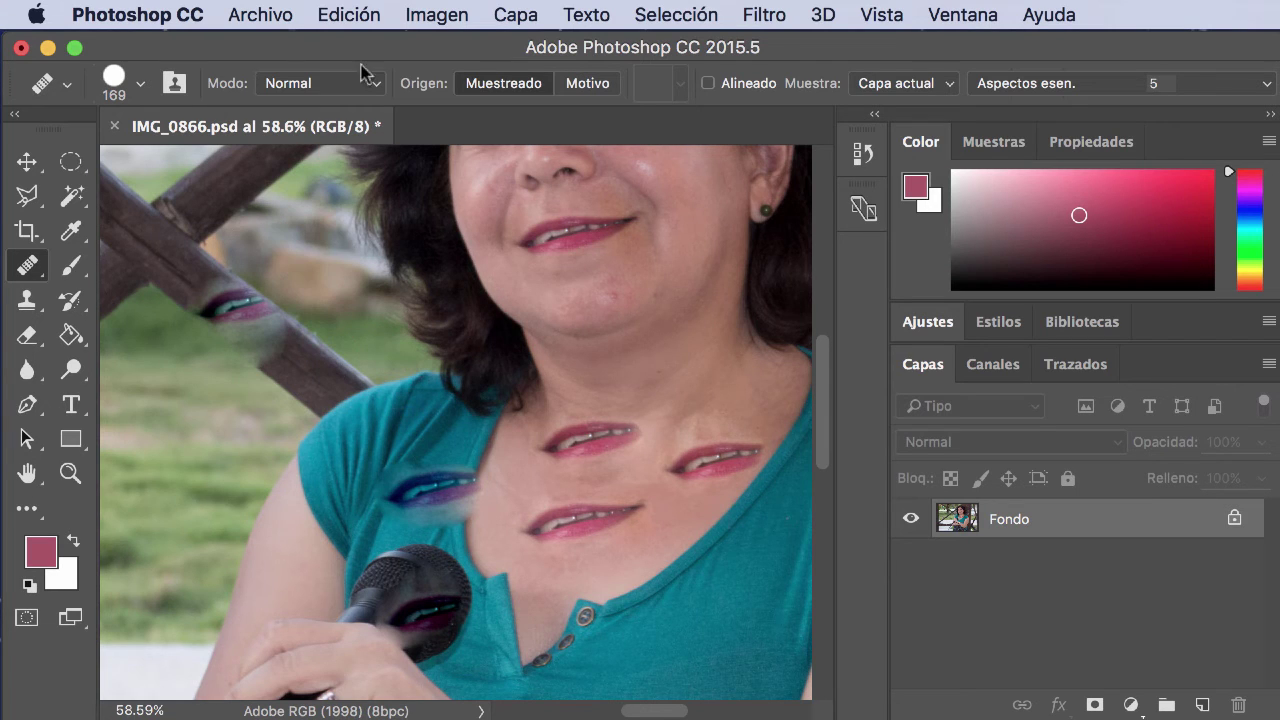
# Undo the healed lip copies on the microphone, wooden beam and neck
pyautogui.click(349, 14)
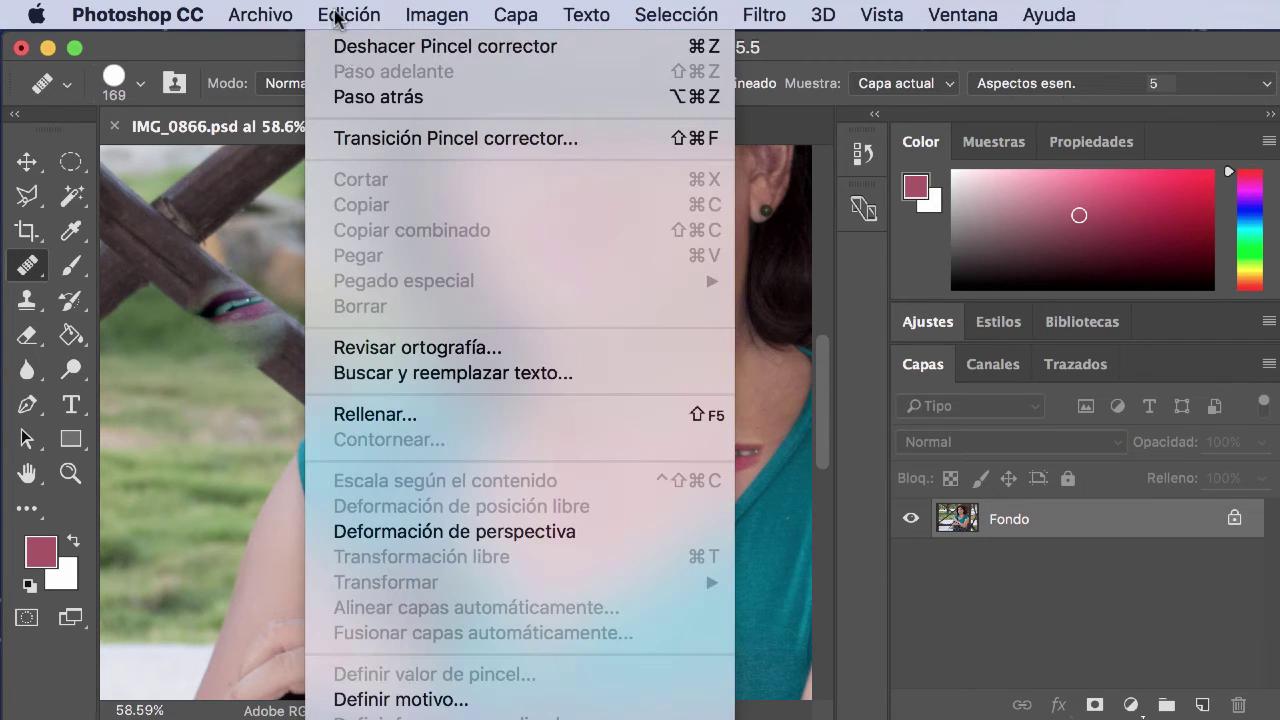
pyautogui.click(365, 123)
pyautogui.click(349, 14)
pyautogui.click(365, 97)
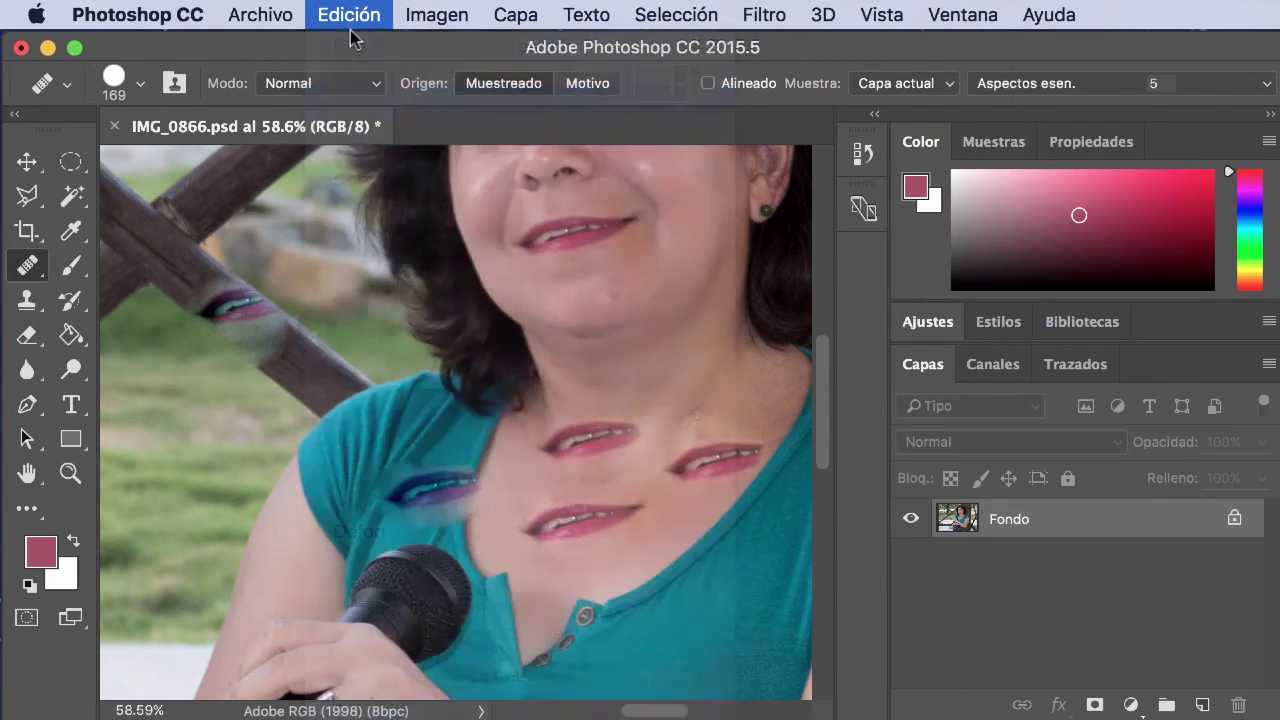
pyautogui.click(349, 14)
pyautogui.click(360, 97)
pyautogui.click(347, 14)
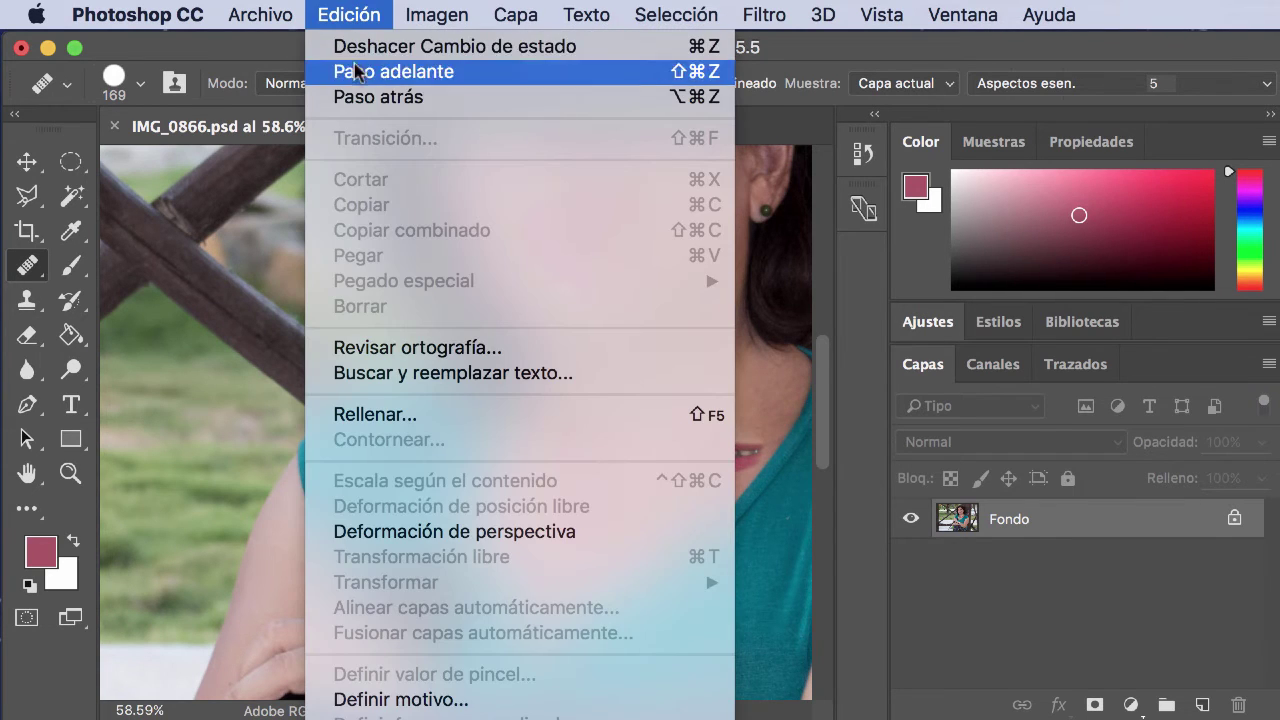
pyautogui.click(357, 100)
pyautogui.click(349, 14)
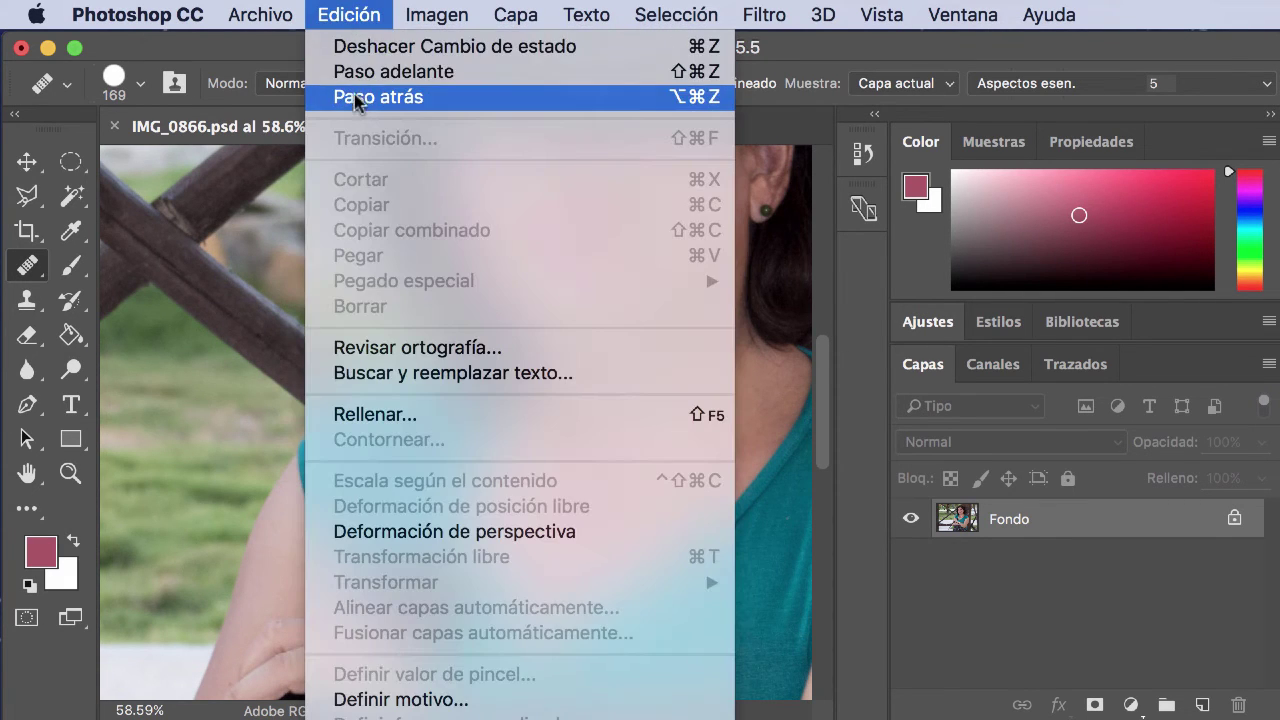
pyautogui.click(365, 97)
pyautogui.click(349, 14)
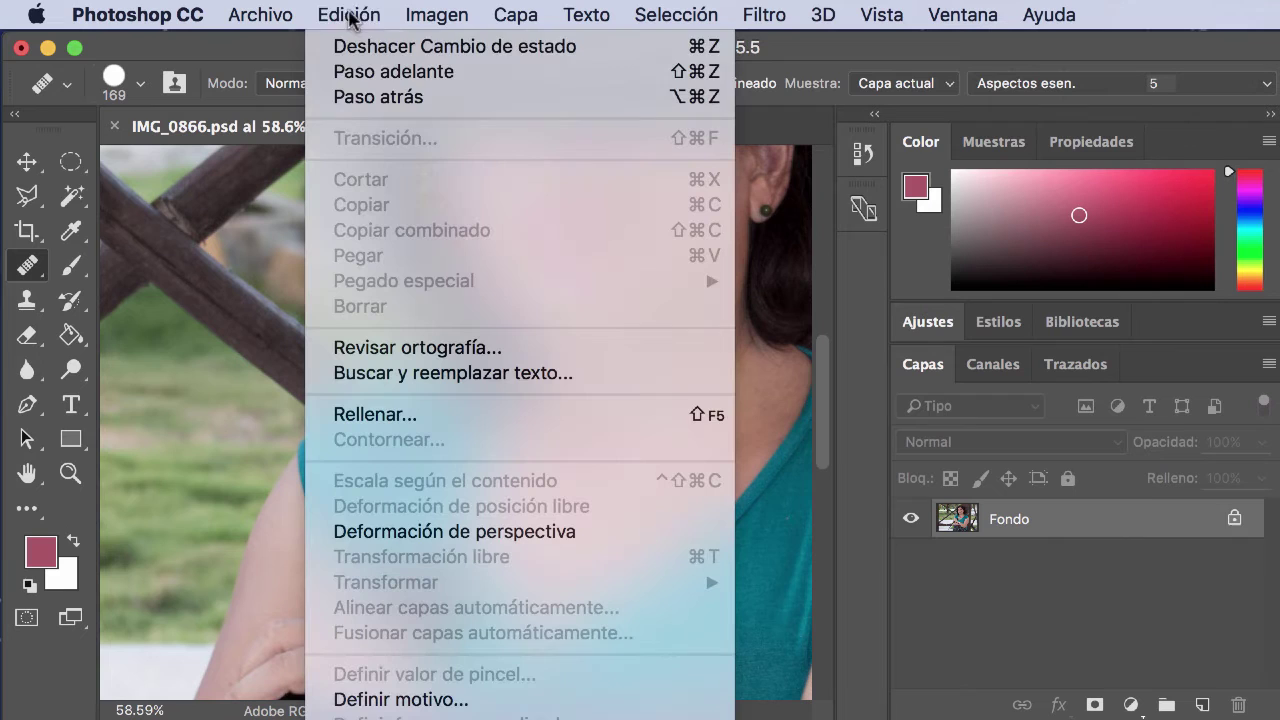
pyautogui.click(365, 97)
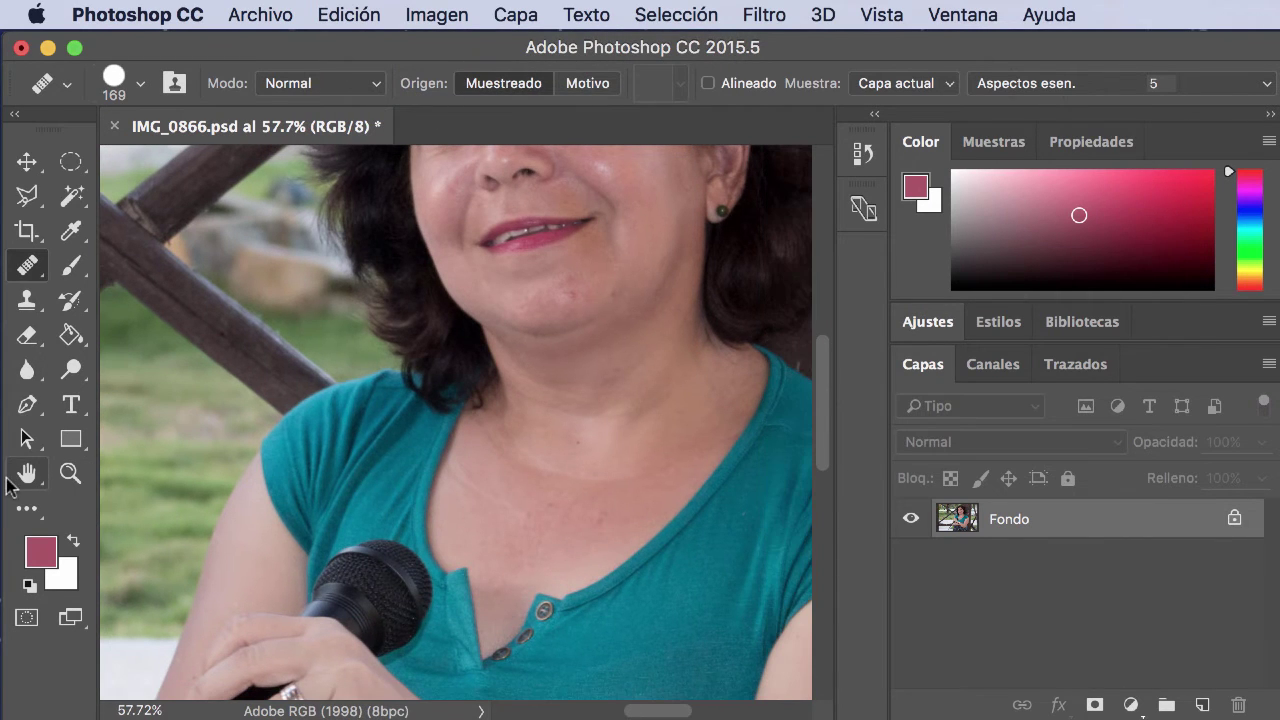
# Fit the photo at 19.4% and add an empty Capa 1, keeping Fondo selected
pyautogui.doubleClick(27, 477)
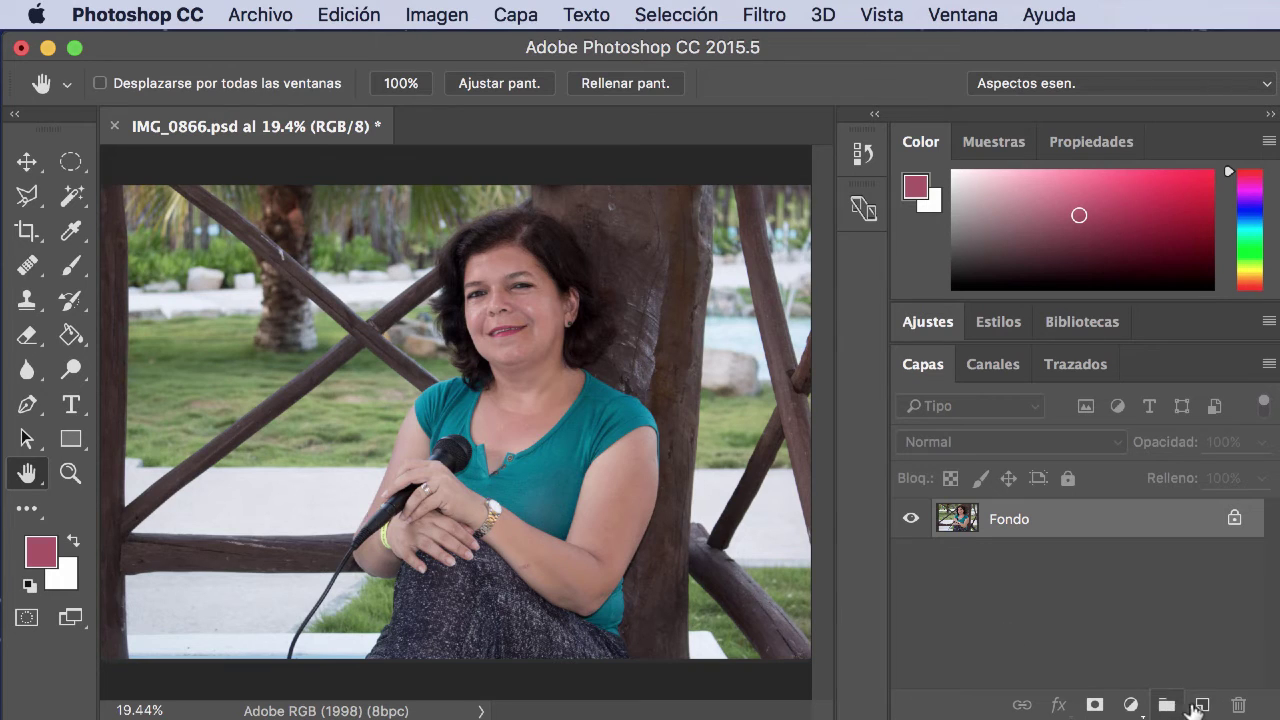
pyautogui.click(1201, 705)
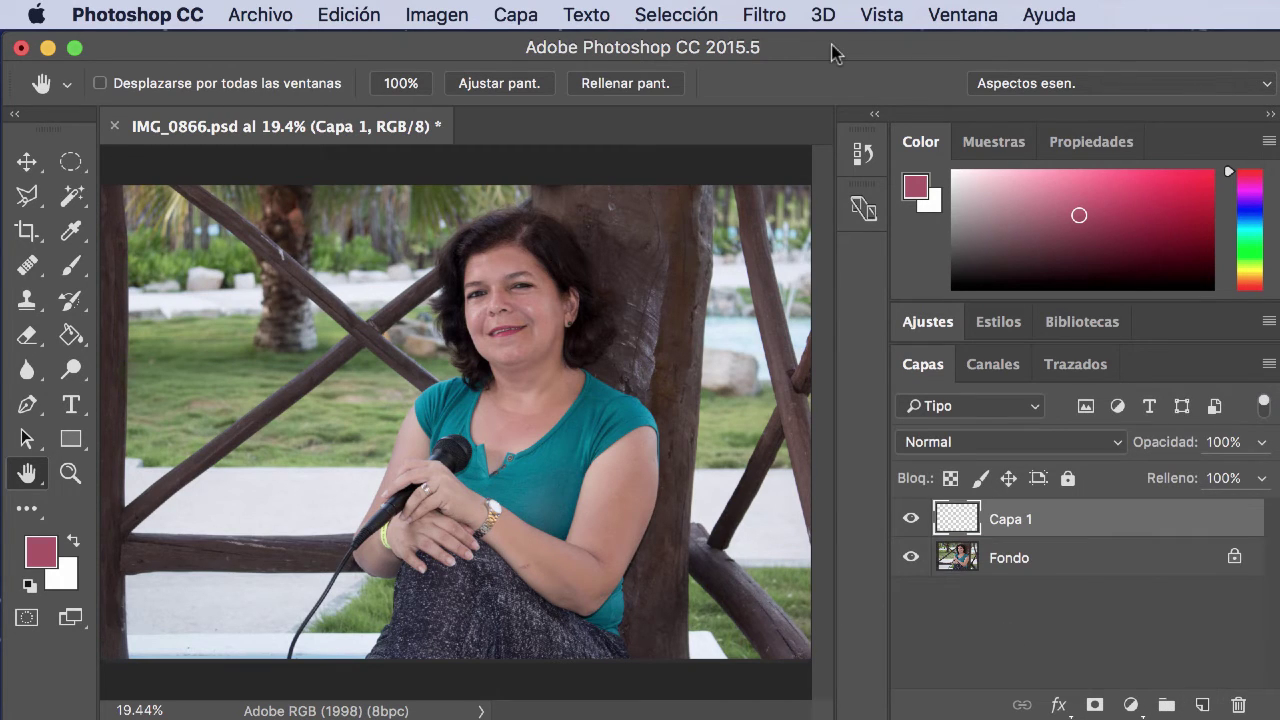
pyautogui.click(1062, 558)
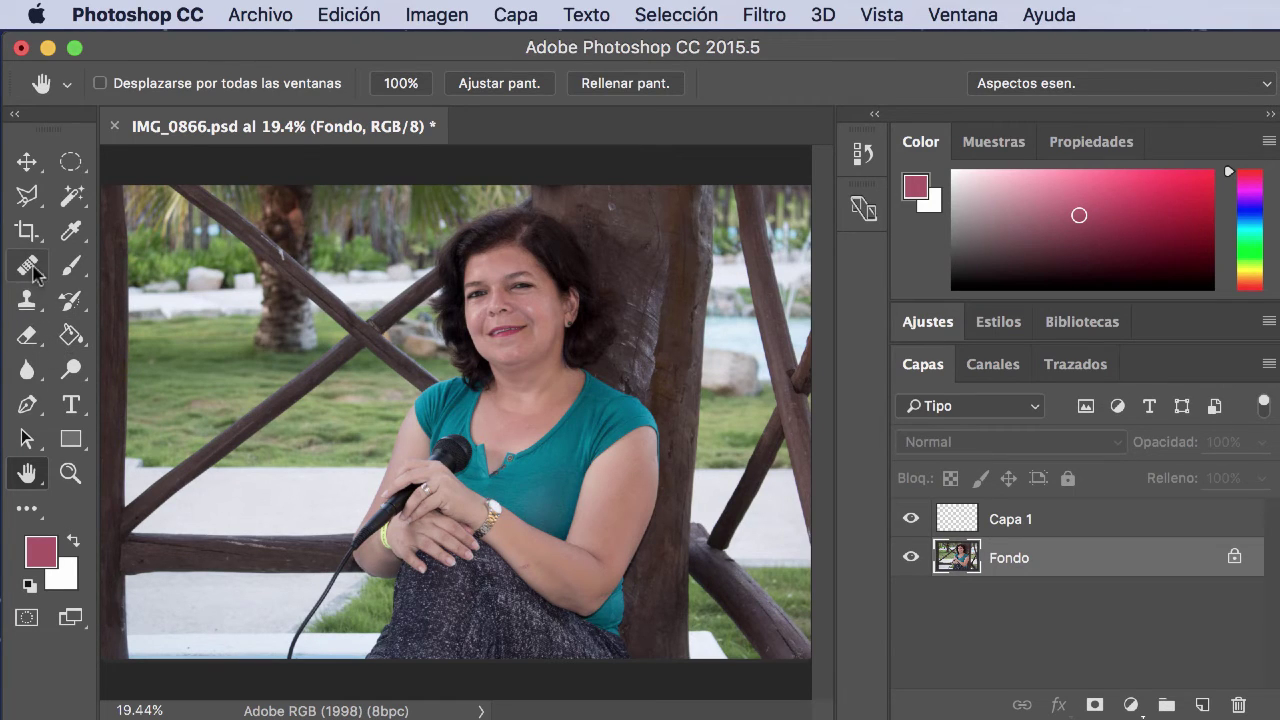
# Zoom in to frame her lips, chest and the microphone
pyautogui.click(71, 475)
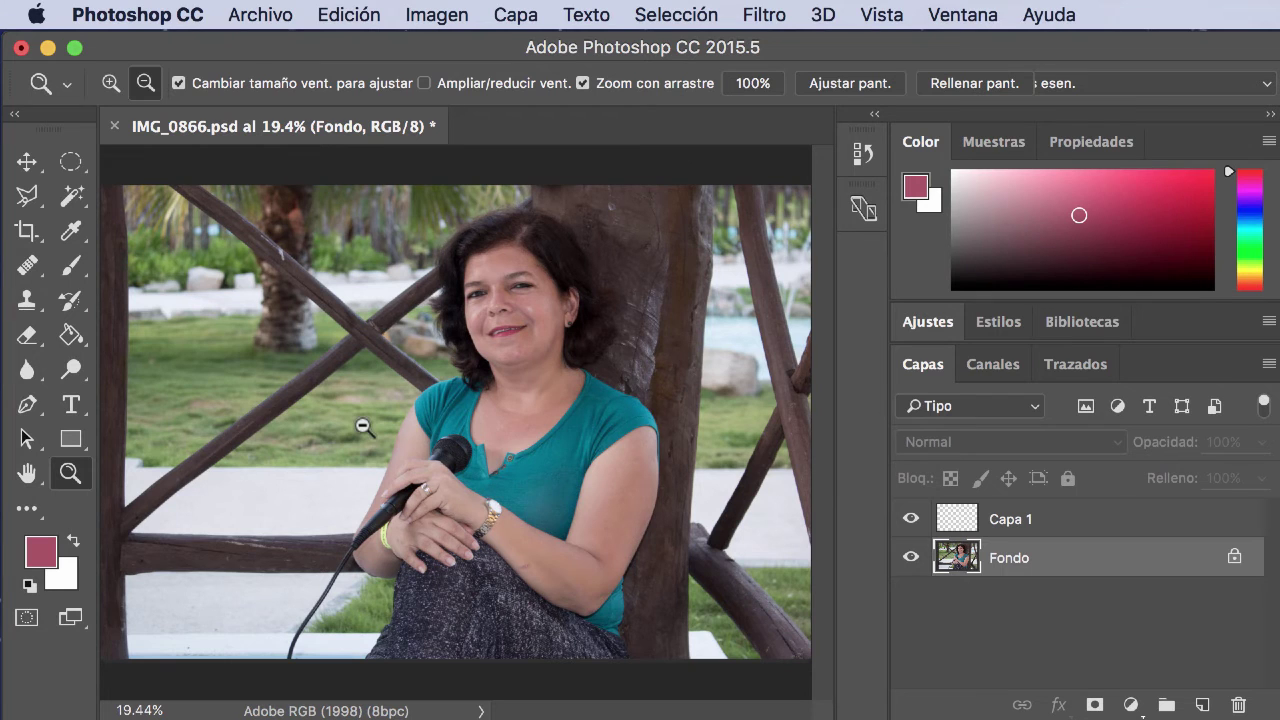
pyautogui.moveTo(391, 423)
pyautogui.mouseDown()
pyautogui.moveTo(494, 432)
pyautogui.moveTo(477, 429)
pyautogui.mouseUp()
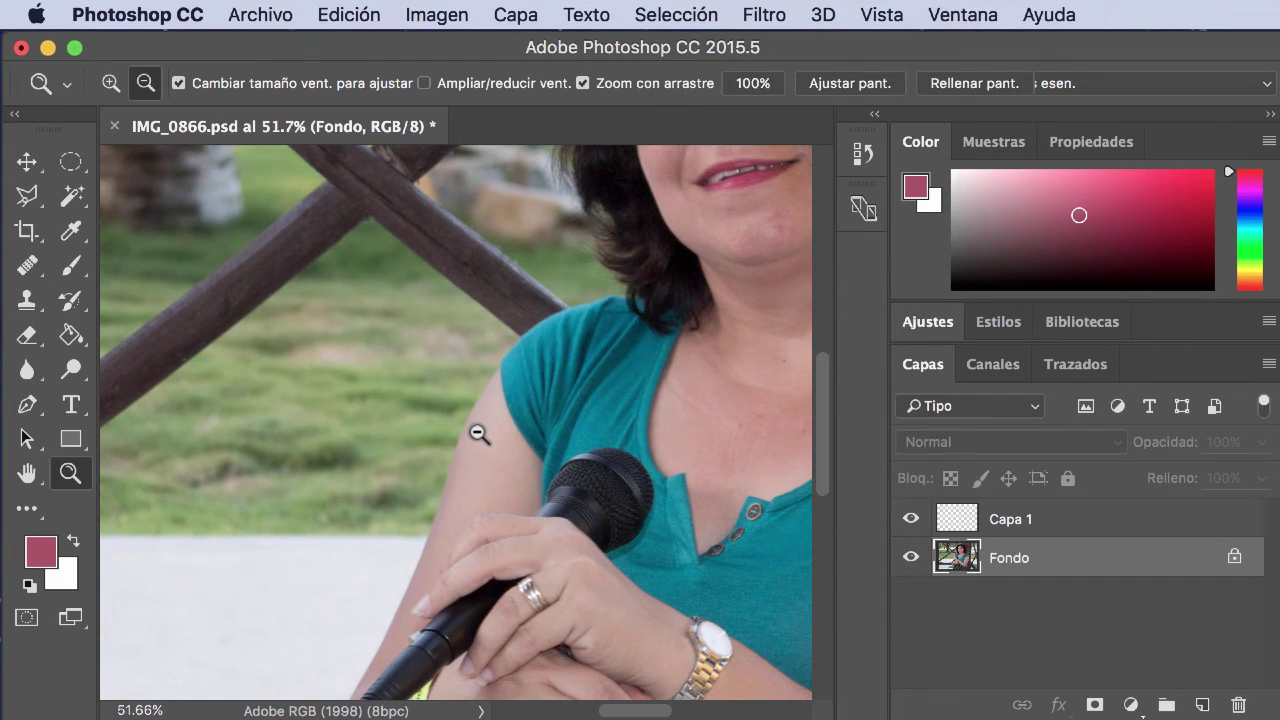
pyautogui.moveTo(543, 406)
pyautogui.mouseDown()
pyautogui.moveTo(357, 423)
pyautogui.moveTo(351, 457)
pyautogui.mouseUp()
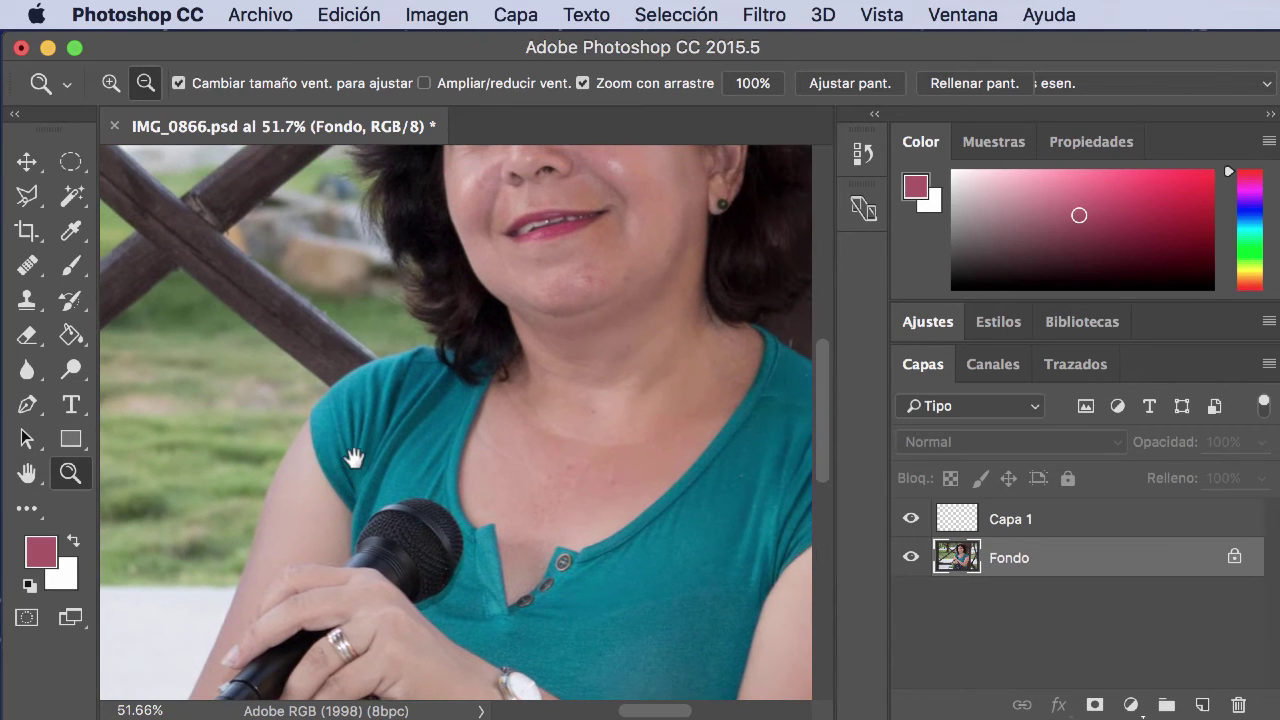
# Clone the lips onto her chest and over the microphone head with the Clone Stamp
pyautogui.click(27, 302)
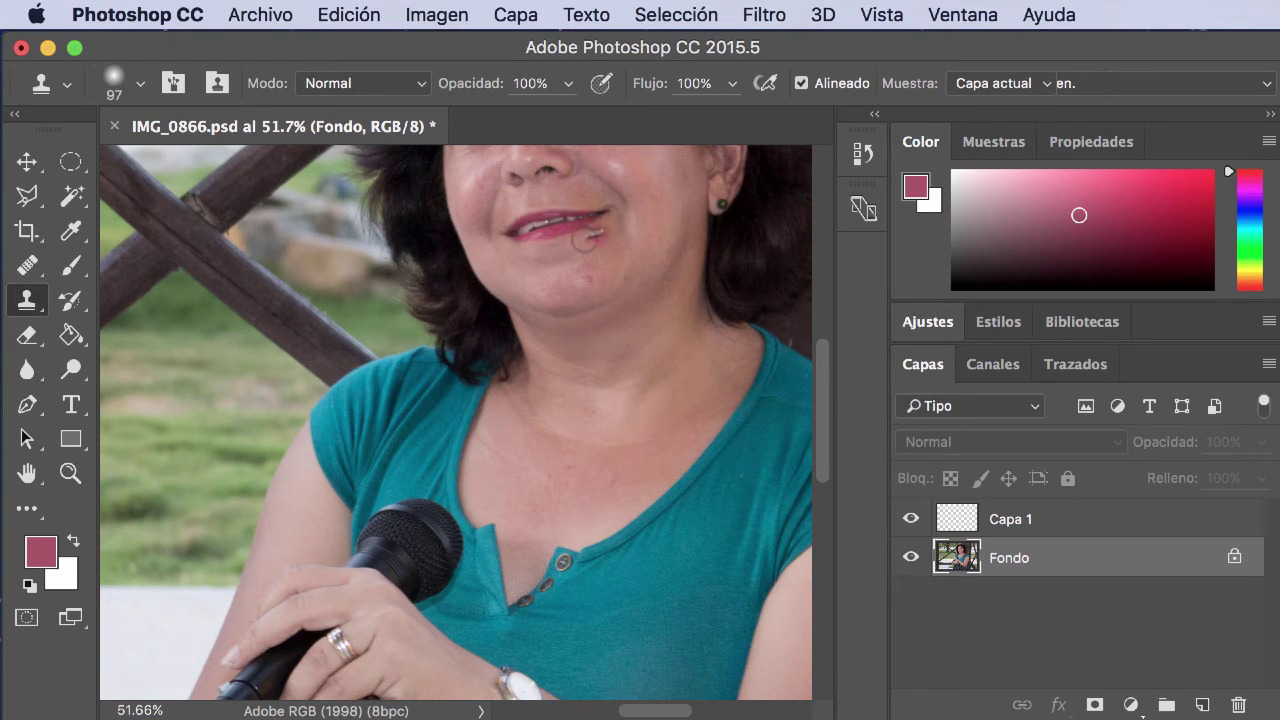
pyautogui.moveTo(529, 458); pyautogui.dragTo(490, 470)
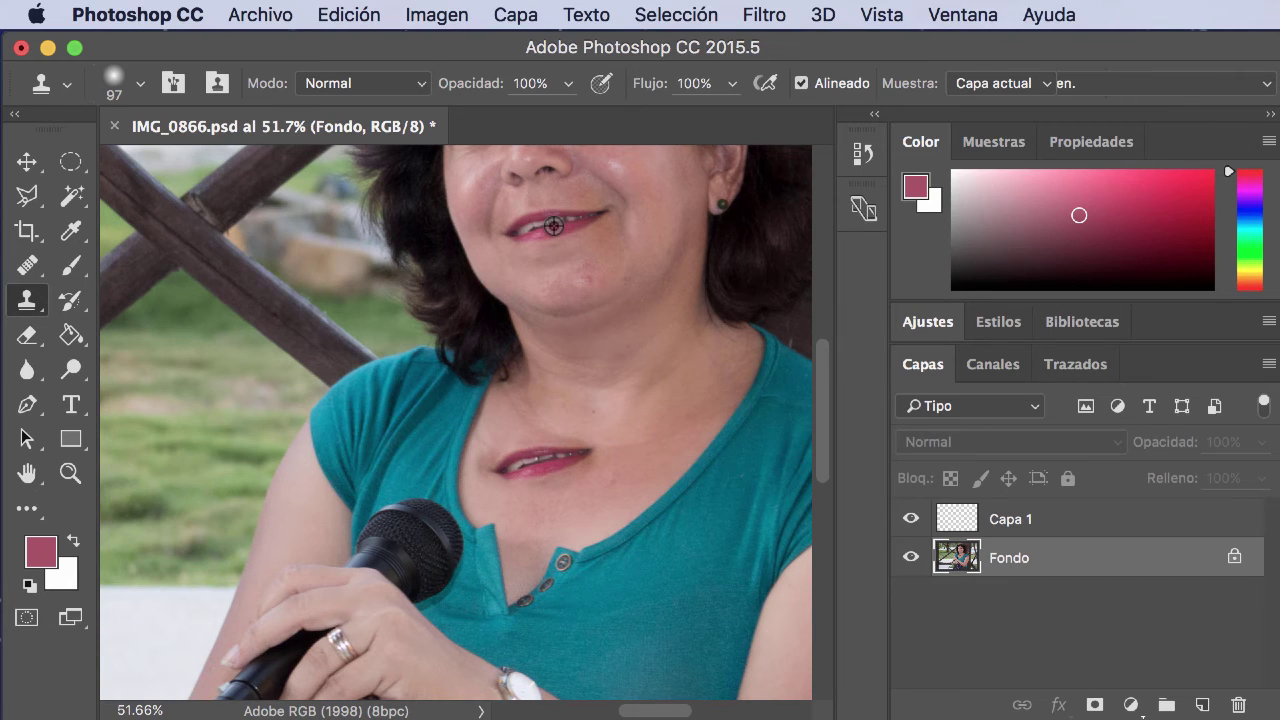
pyautogui.click(402, 563)
pyautogui.moveTo(402, 553)
pyautogui.mouseDown()
pyautogui.moveTo(440, 550)
pyautogui.moveTo(370, 540)
pyautogui.moveTo(410, 560)
pyautogui.mouseUp()
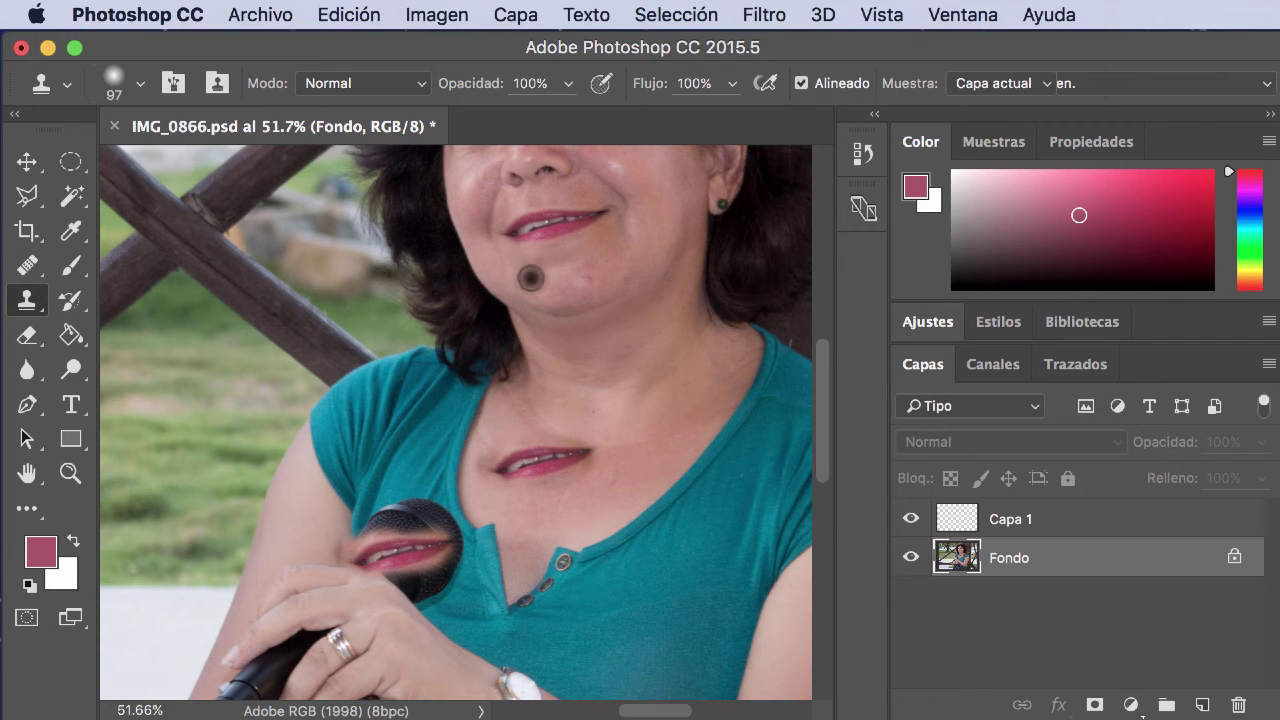
pyautogui.moveTo(452, 430); pyautogui.dragTo(459, 289)
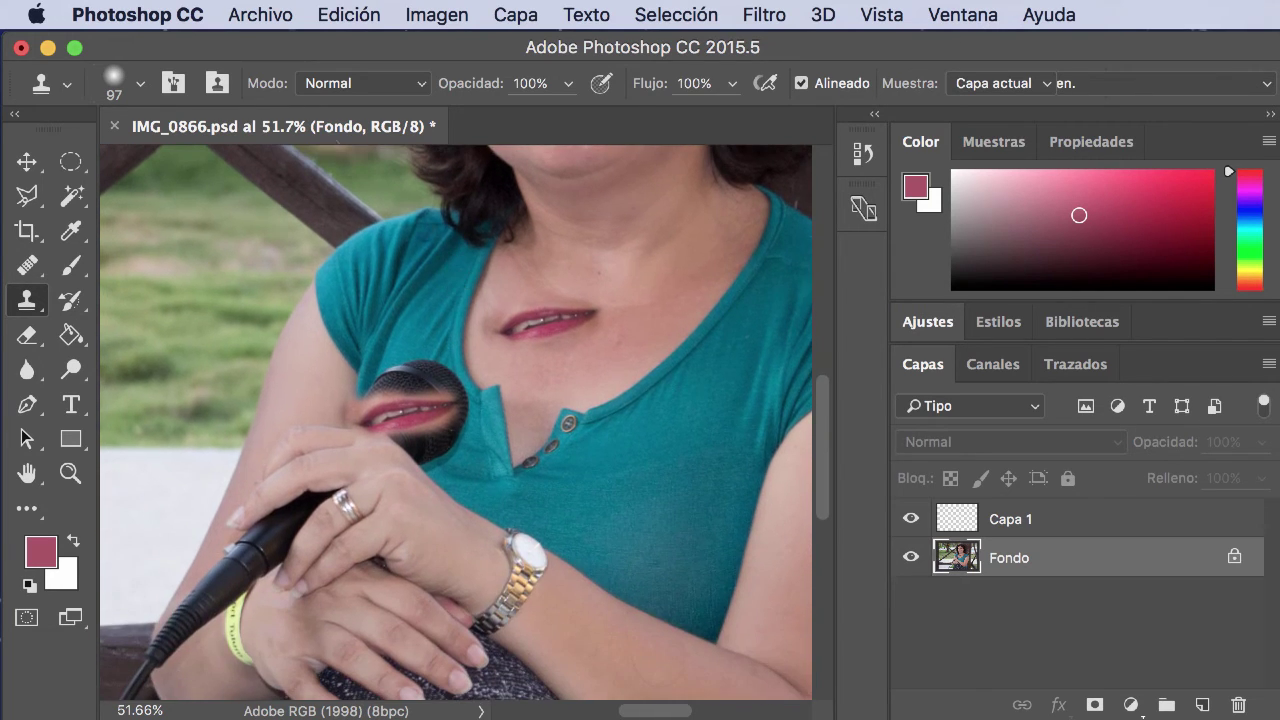
# Undo the lips painted on the microphone and sample the microphone head as the clone source
pyautogui.click(349, 14)
pyautogui.click(374, 84)
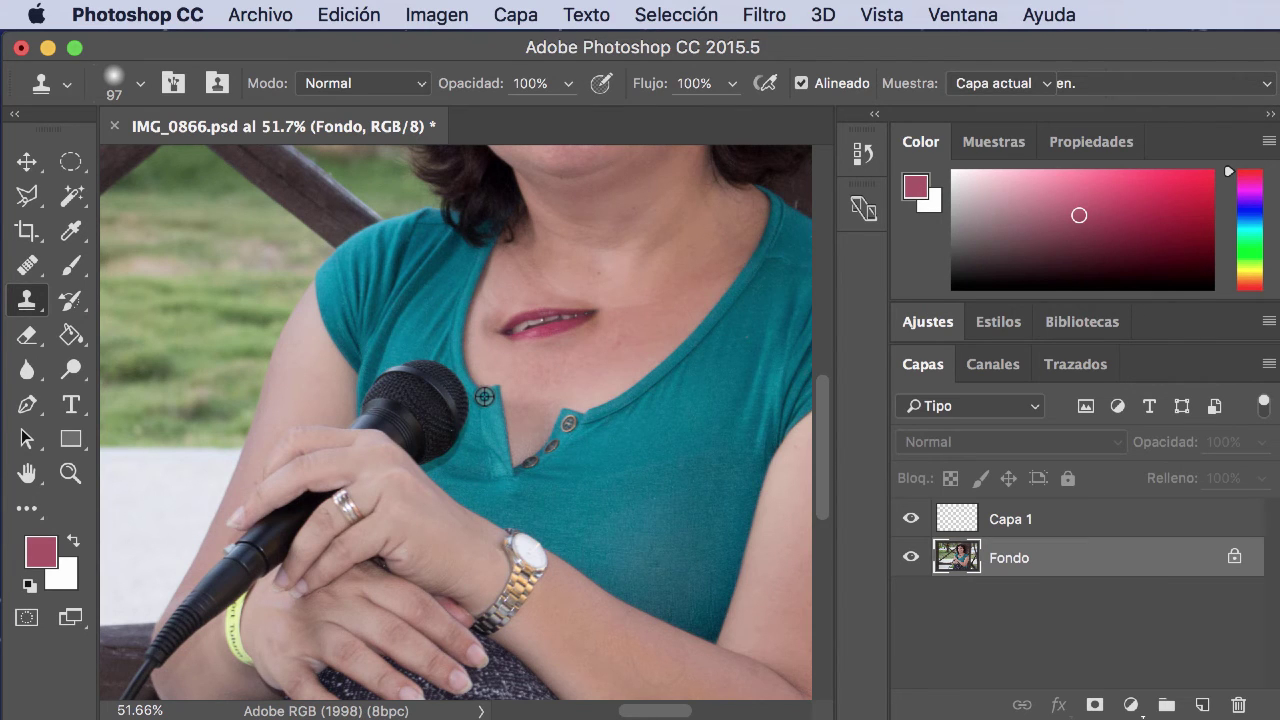
pyautogui.moveTo(483, 395)
pyautogui.mouseDown()
pyautogui.moveTo(594, 437)
pyautogui.moveTo(744, 423)
pyautogui.mouseUp()
pyautogui.click(684, 426)
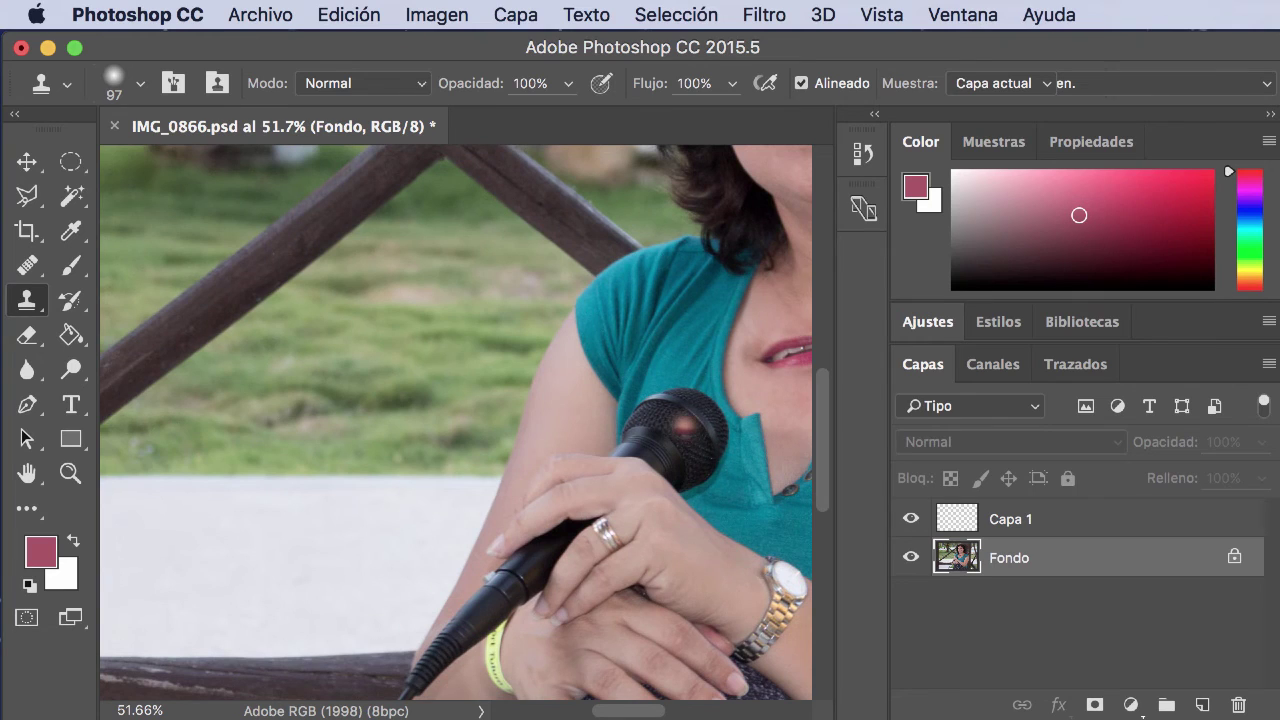
pyautogui.hotkey('ctrl', 'z')
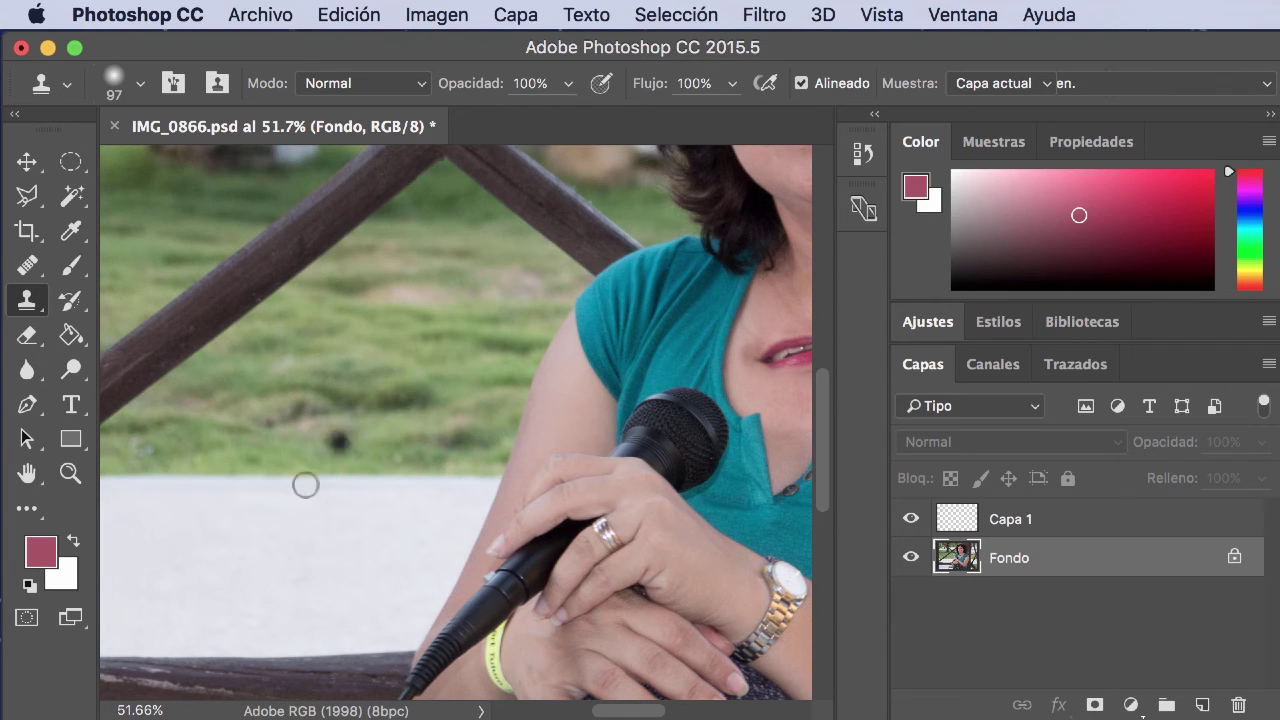
# Clone copies of the microphone, hand and teal shirt onto the pavement and grass
pyautogui.moveTo(217, 557)
pyautogui.mouseDown()
pyautogui.moveTo(263, 524)
pyautogui.moveTo(185, 548)
pyautogui.moveTo(170, 590)
pyautogui.moveTo(137, 543)
pyautogui.moveTo(162, 532)
pyautogui.moveTo(209, 609)
pyautogui.moveTo(277, 612)
pyautogui.moveTo(167, 602)
pyautogui.mouseUp()
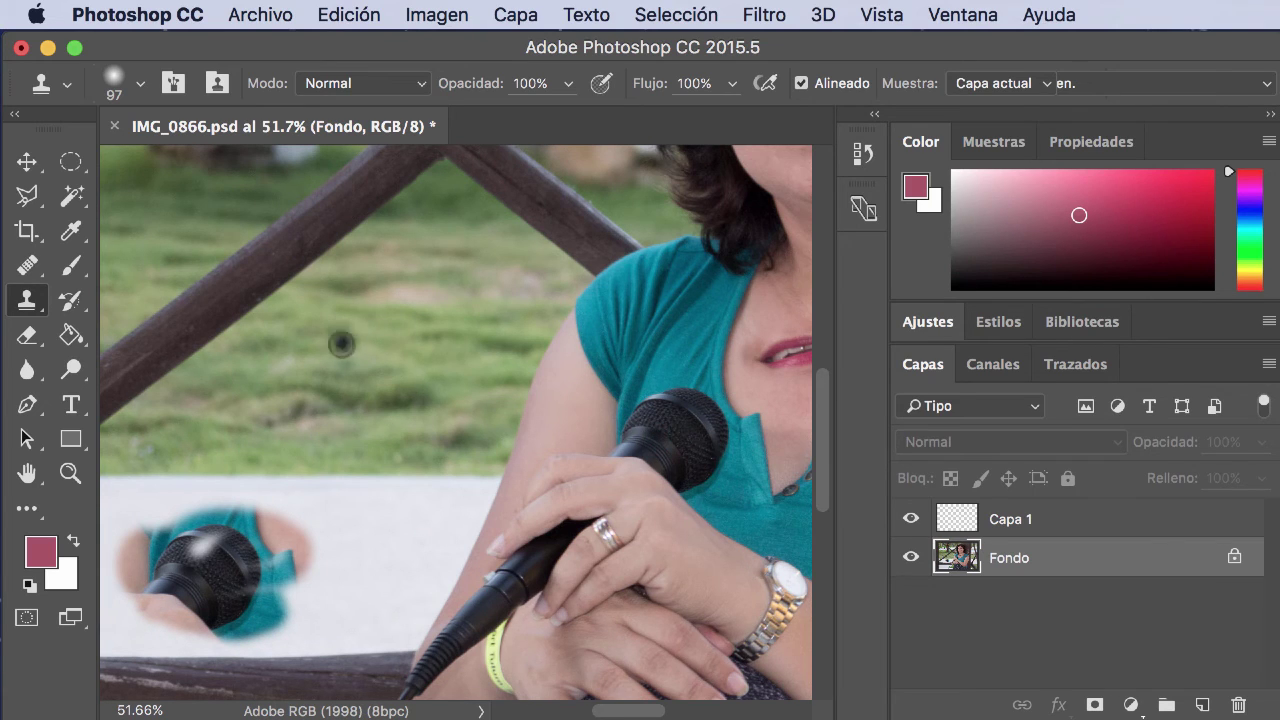
pyautogui.moveTo(371, 320)
pyautogui.mouseDown()
pyautogui.moveTo(400, 315)
pyautogui.moveTo(273, 342)
pyautogui.moveTo(290, 380)
pyautogui.moveTo(375, 380)
pyautogui.mouseUp()
pyautogui.moveTo(290, 310)
pyautogui.mouseDown()
pyautogui.moveTo(360, 300)
pyautogui.moveTo(400, 318)
pyautogui.moveTo(420, 380)
pyautogui.moveTo(283, 397)
pyautogui.moveTo(378, 411)
pyautogui.moveTo(420, 399)
pyautogui.mouseUp()
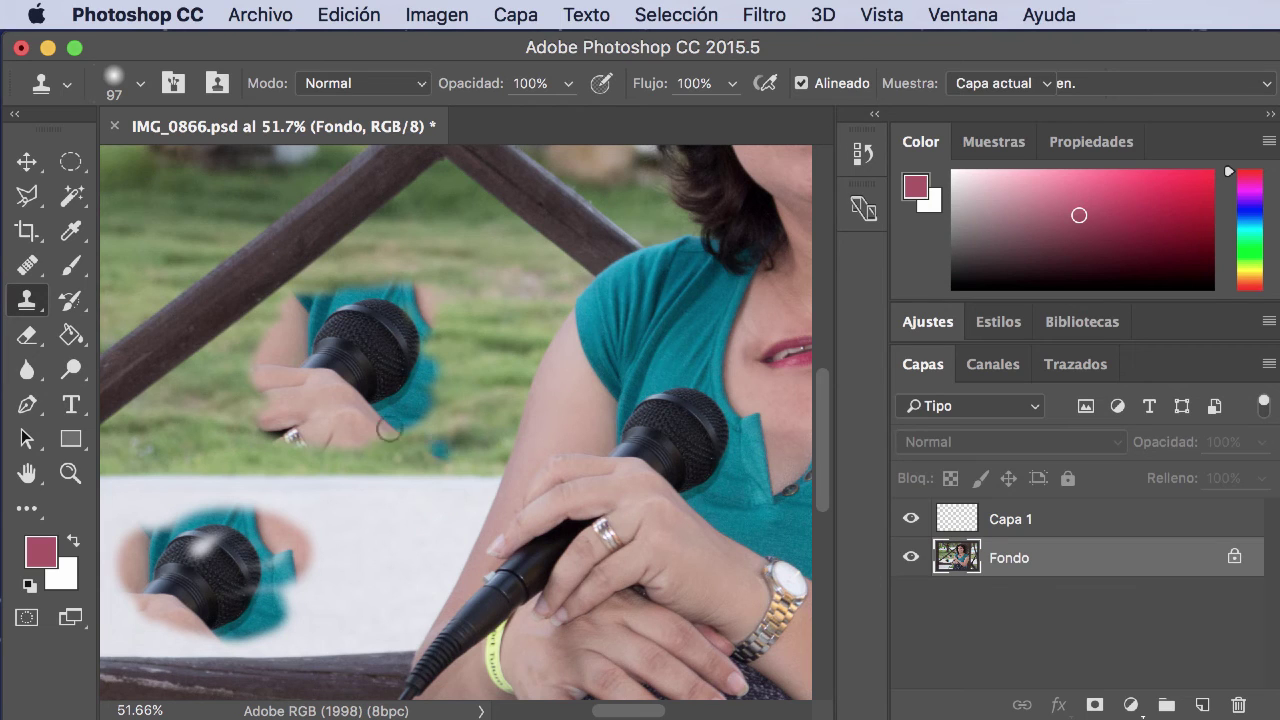
pyautogui.click(27, 268)
# Heal a microphone copy into the grass by the railing, then paint the grille onto it
pyautogui.click(114, 289)
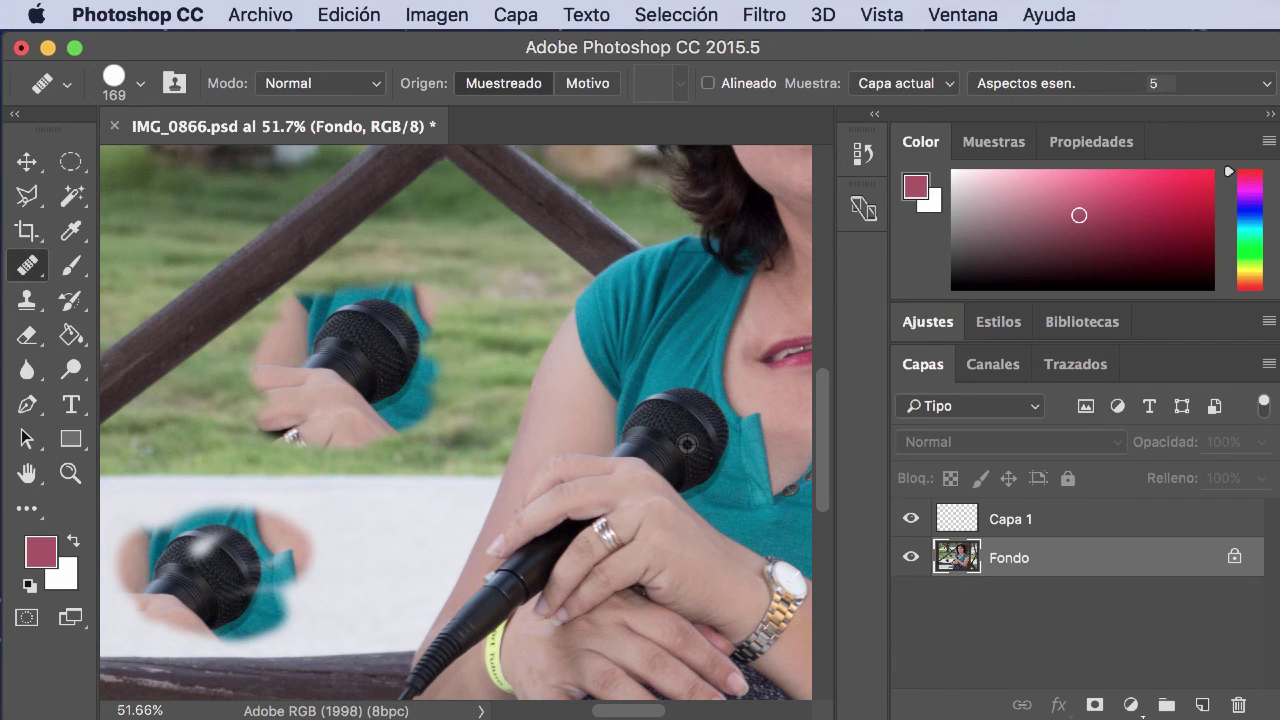
pyautogui.keyDown('alt'); pyautogui.click(688, 444); pyautogui.keyUp('alt')
pyautogui.moveTo(486, 266)
pyautogui.mouseDown()
pyautogui.moveTo(463, 246)
pyautogui.moveTo(519, 262)
pyautogui.moveTo(468, 324)
pyautogui.mouseUp()
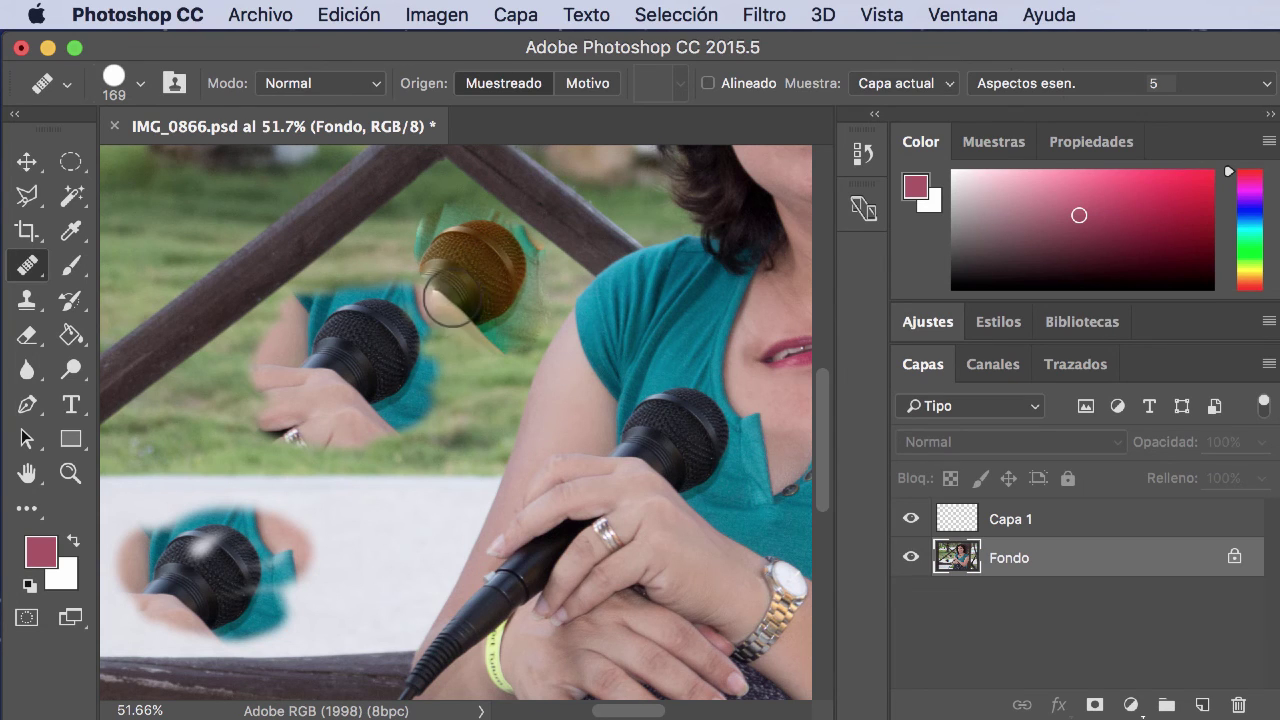
pyautogui.keyDown('alt'); pyautogui.click(742, 434); pyautogui.keyUp('alt')
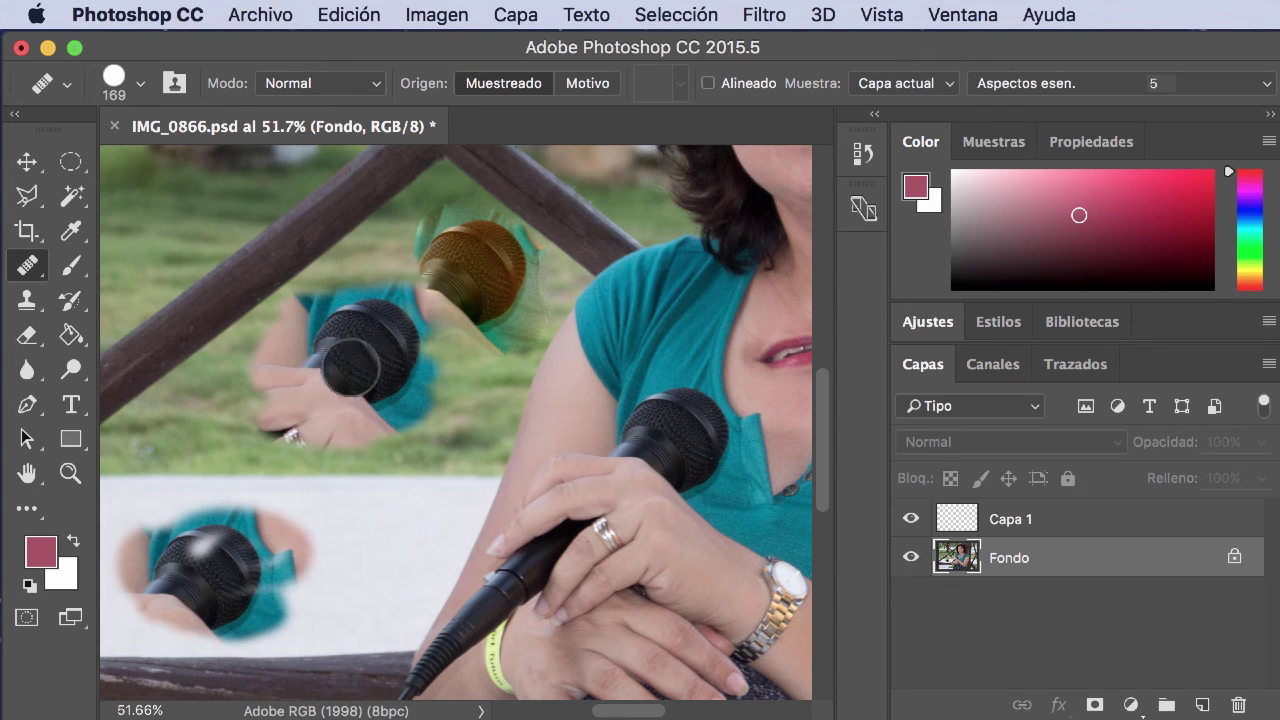
pyautogui.click(448, 312)
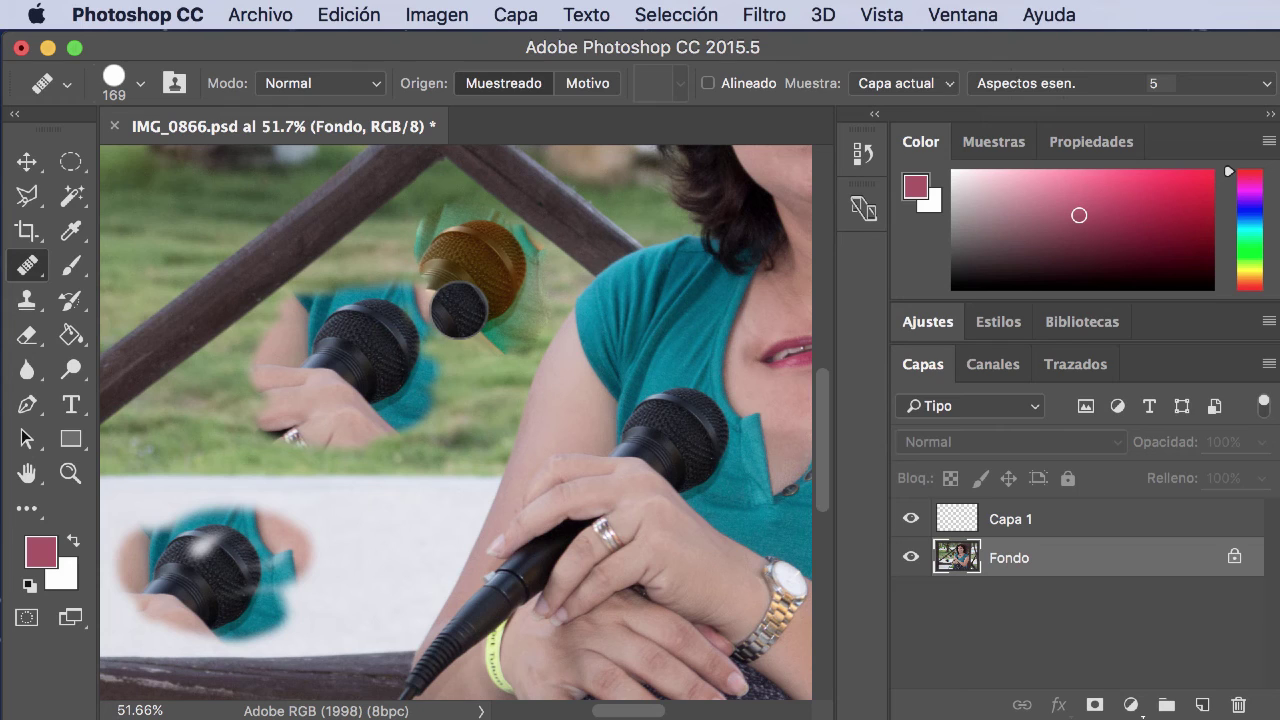
# Fit the photo on screen, then zoom in on the wristwatch
pyautogui.hotkey('alt', ']')
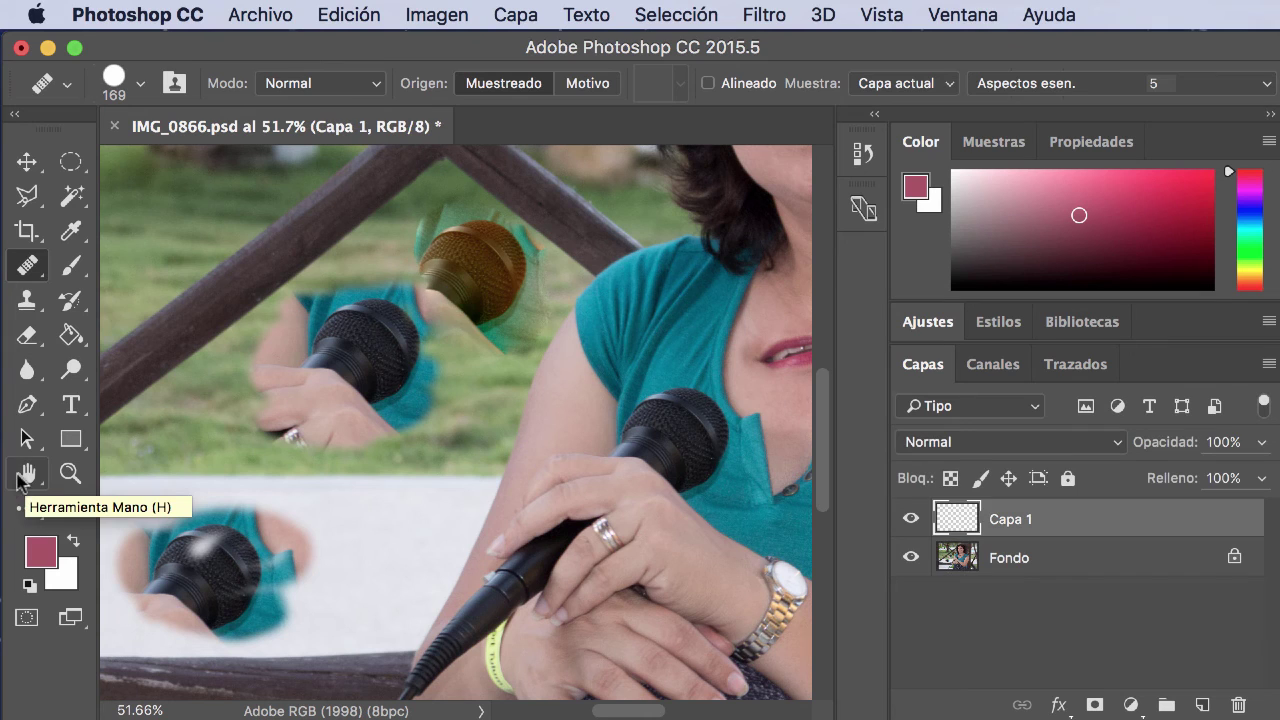
pyautogui.doubleClick(27, 474)
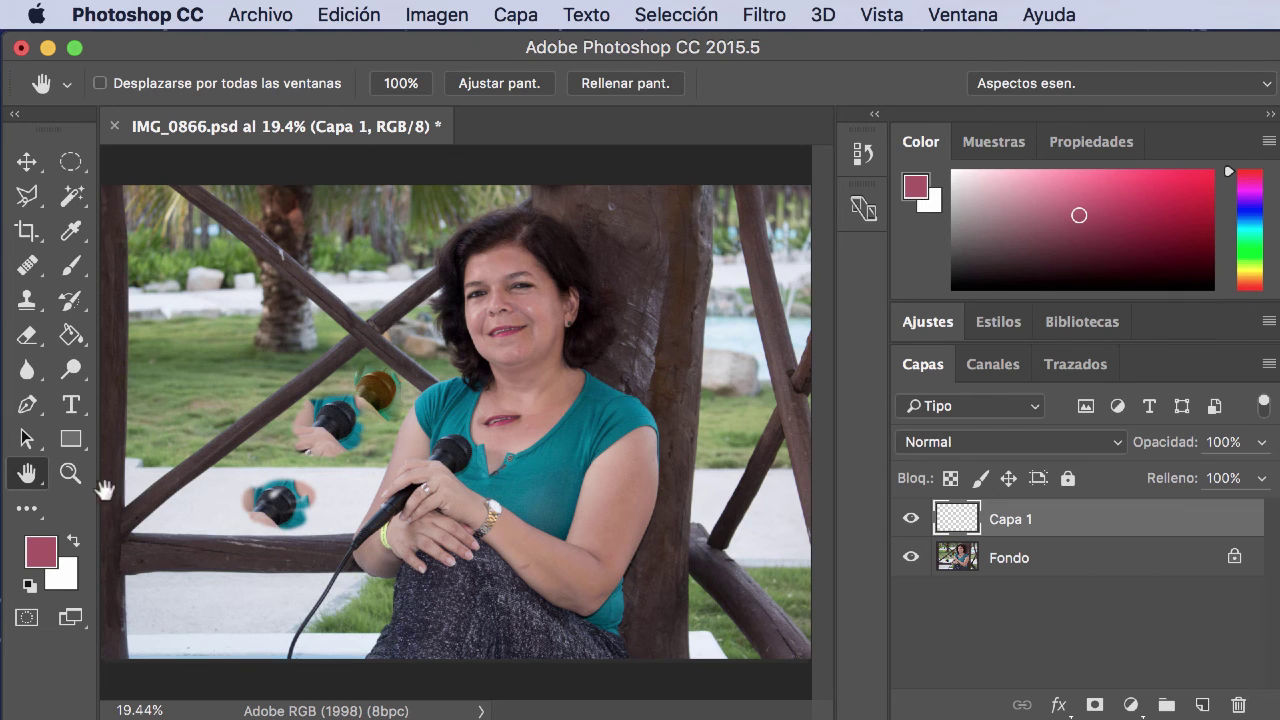
pyautogui.click(70, 474)
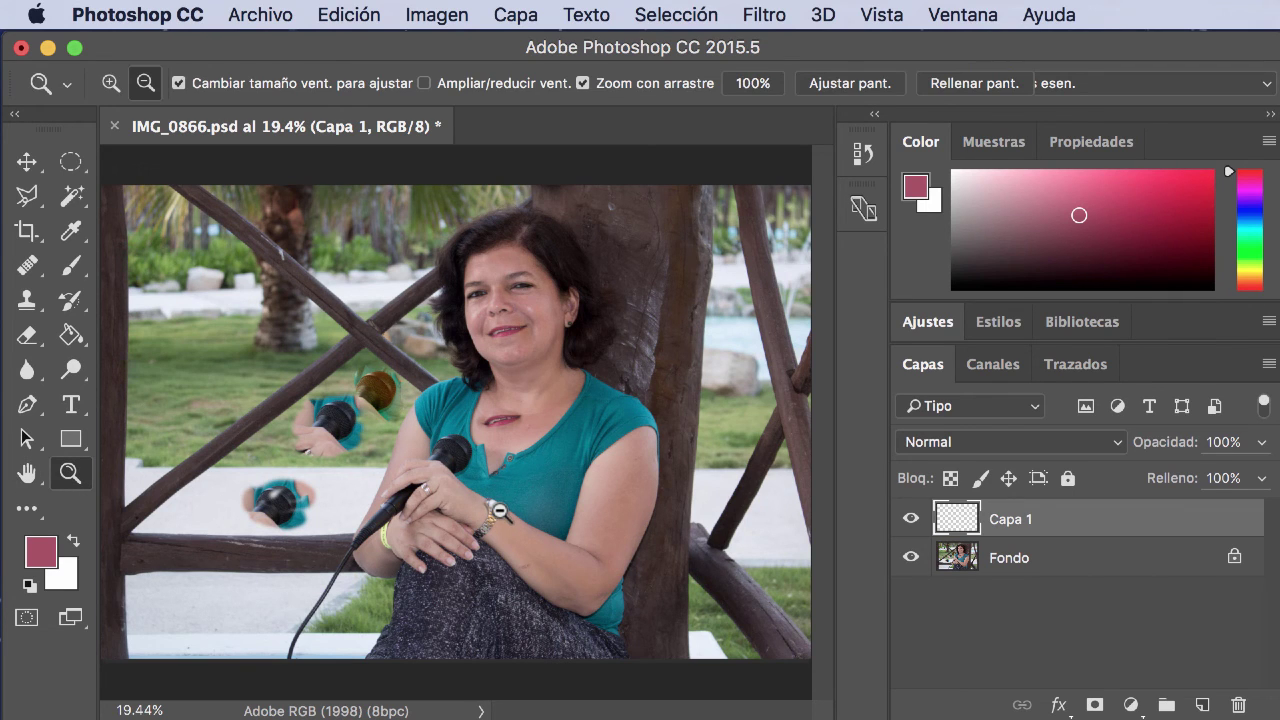
pyautogui.press('alt')
pyautogui.moveTo(499, 512); pyautogui.dragTo(499, 512)
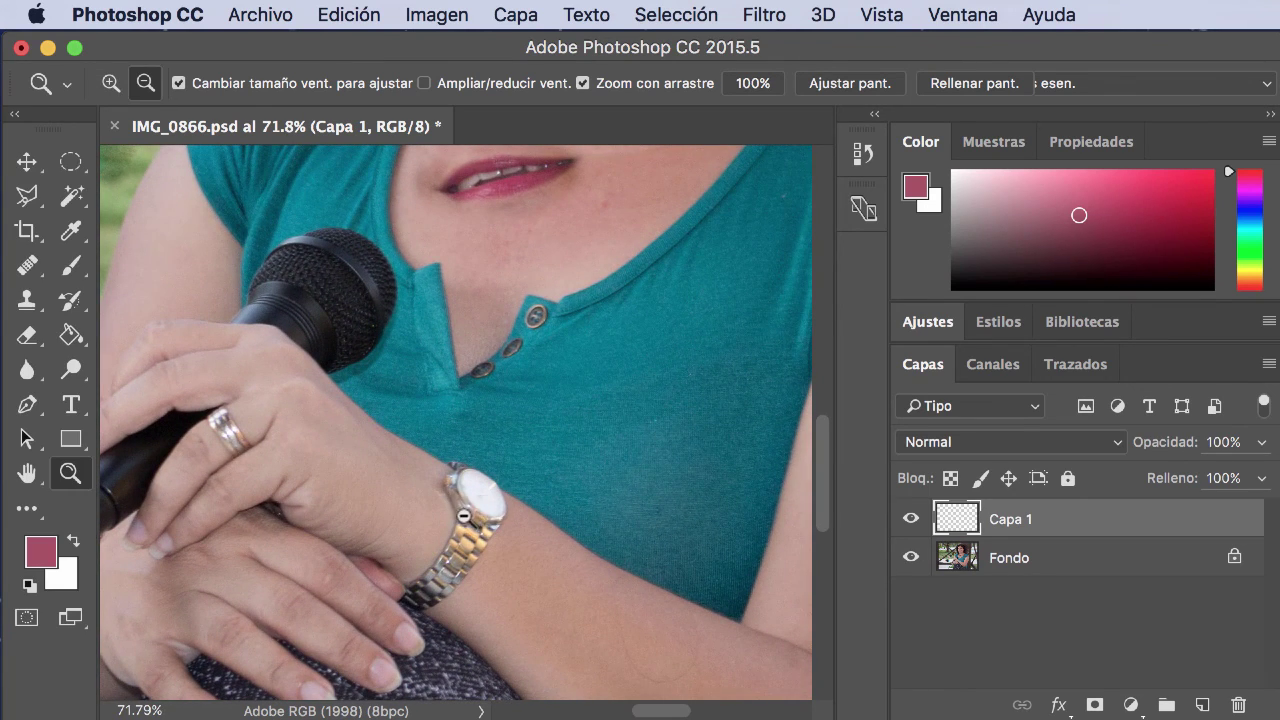
# Clone the wristwatch onto the forearm below it and onto the right forearm
pyautogui.click(27, 298)
pyautogui.hotkey('alt', '[')
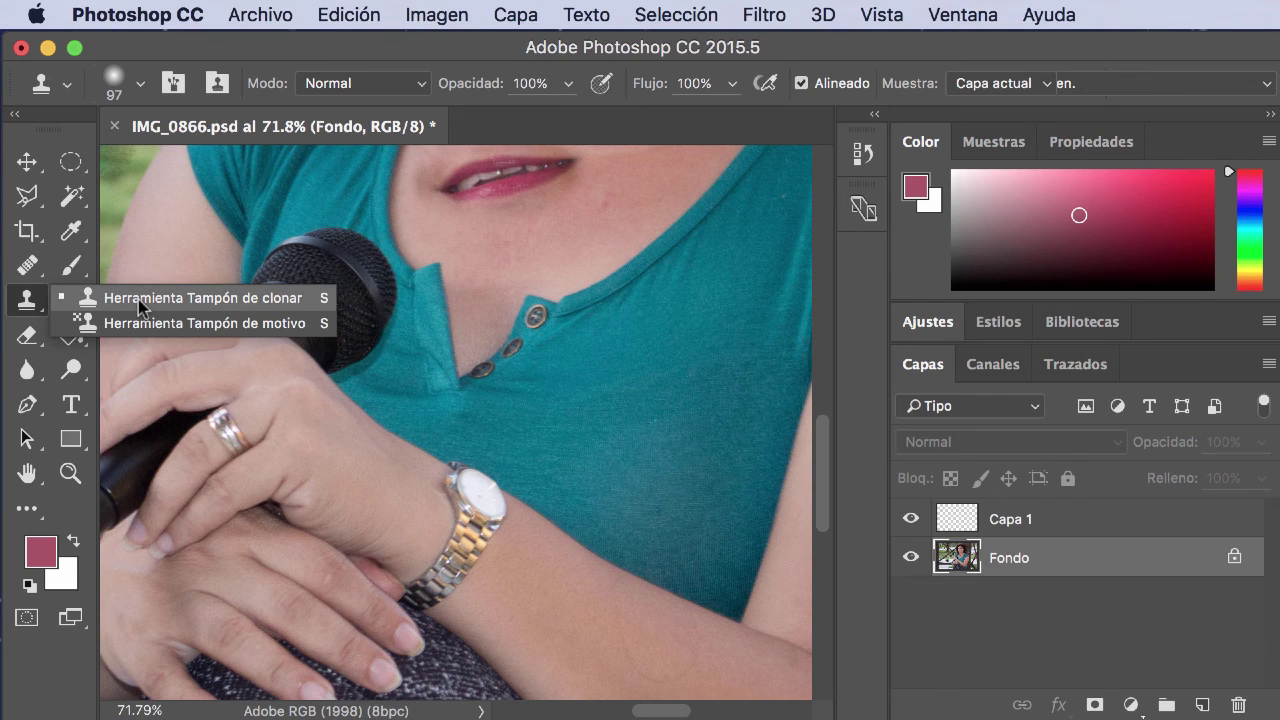
pyautogui.click(138, 299)
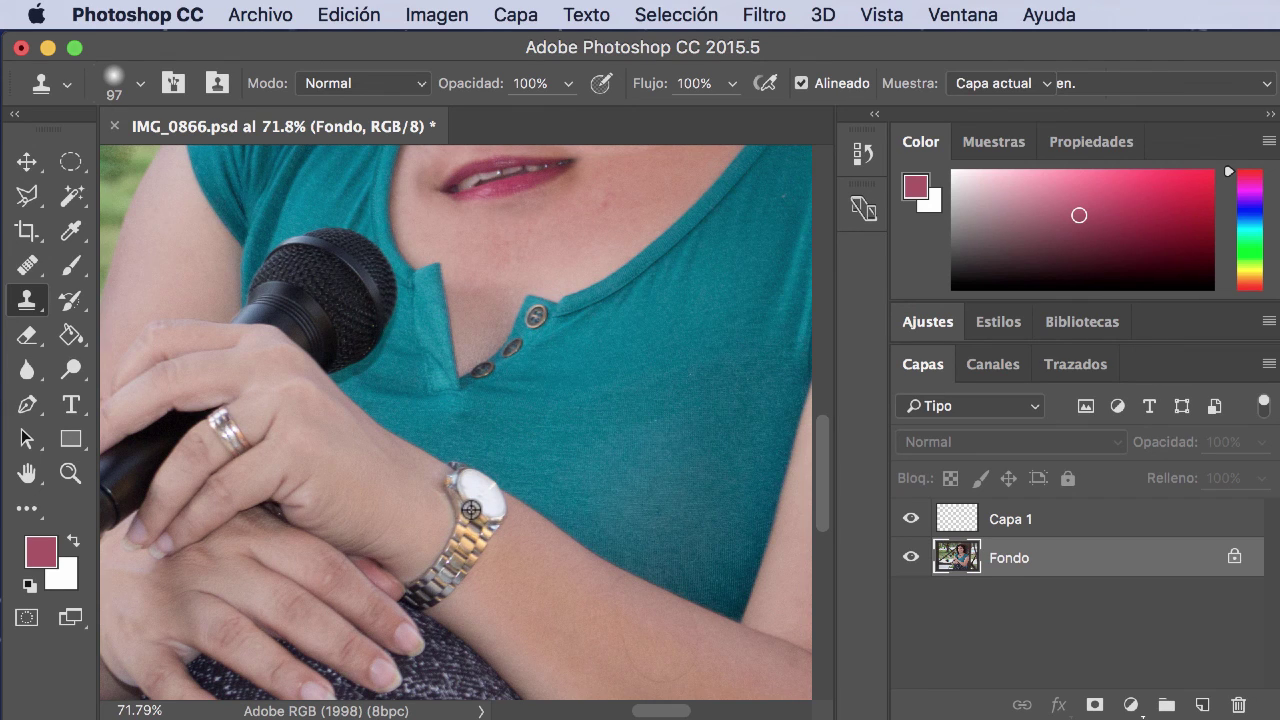
pyautogui.keyDown('alt'); pyautogui.click(471, 510); pyautogui.keyUp('alt')
pyautogui.moveTo(514, 617)
pyautogui.mouseDown()
pyautogui.moveTo(466, 617)
pyautogui.moveTo(537, 633)
pyautogui.mouseUp()
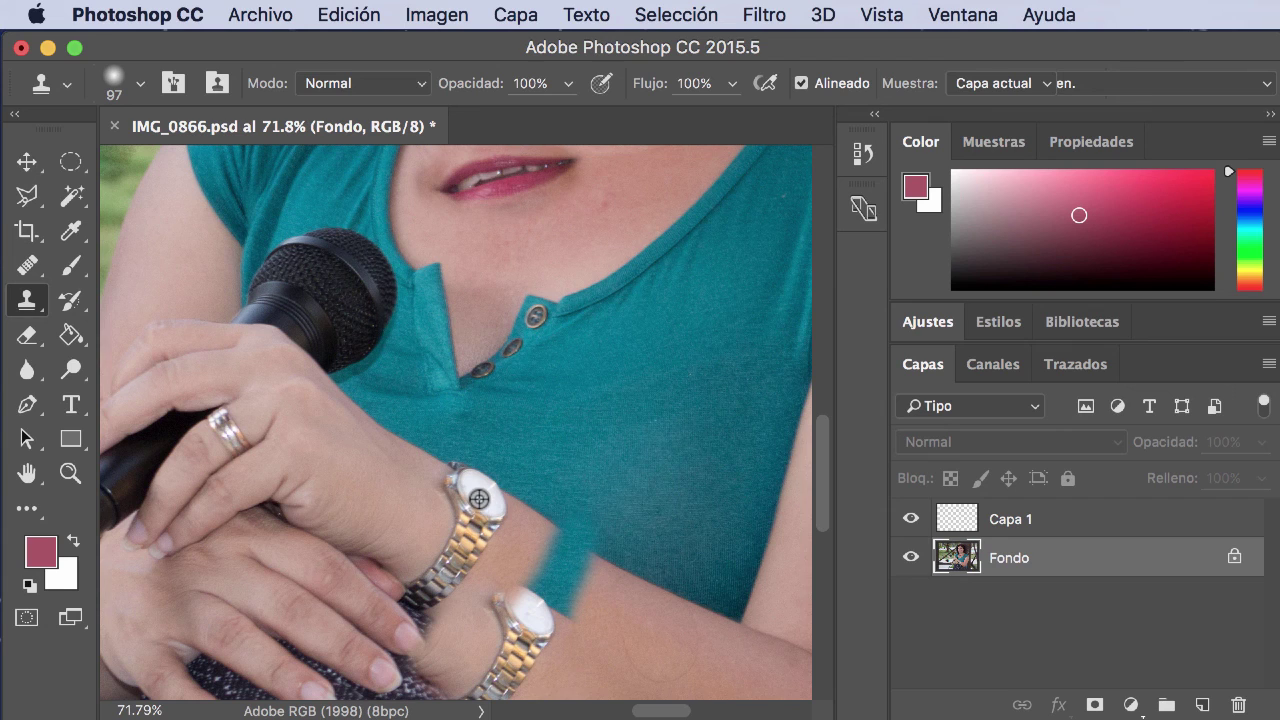
pyautogui.moveTo(633, 611)
pyautogui.mouseDown()
pyautogui.moveTo(620, 578)
pyautogui.moveTo(690, 565)
pyautogui.mouseUp()
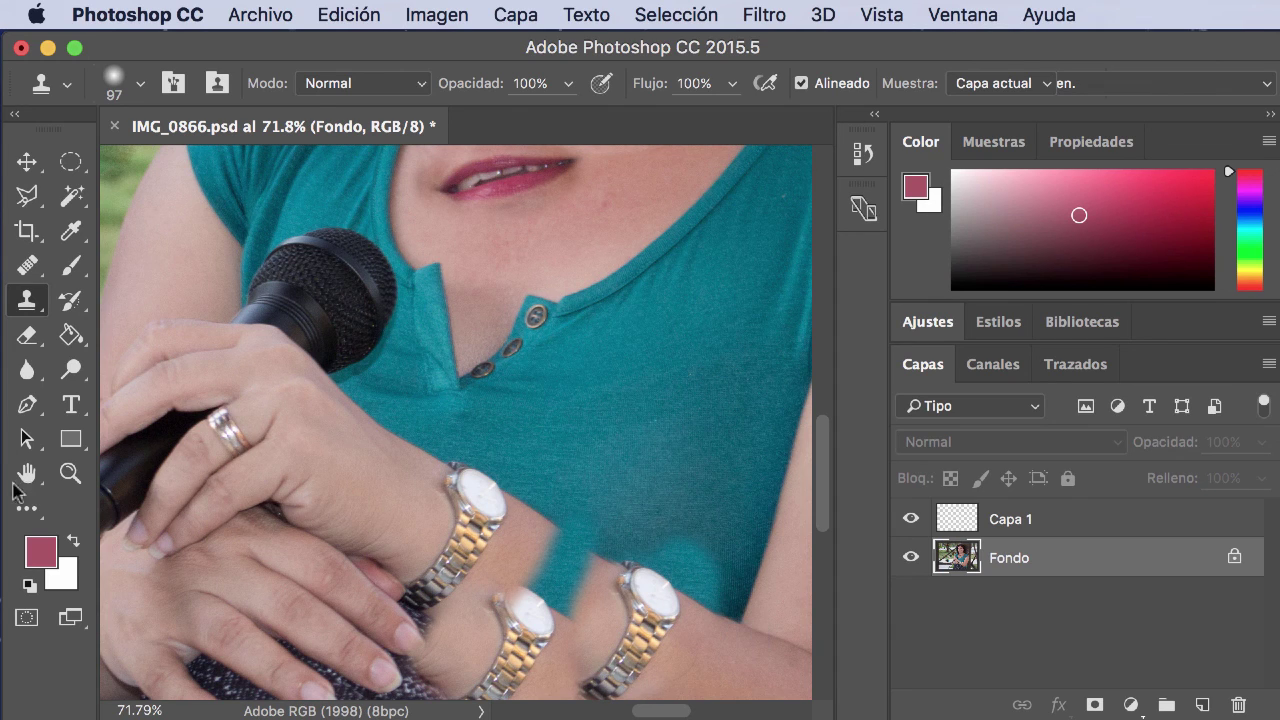
# Fit the whole edited portrait on screen at 19.4% and bring Photoshop back to front
pyautogui.doubleClick(27, 473)
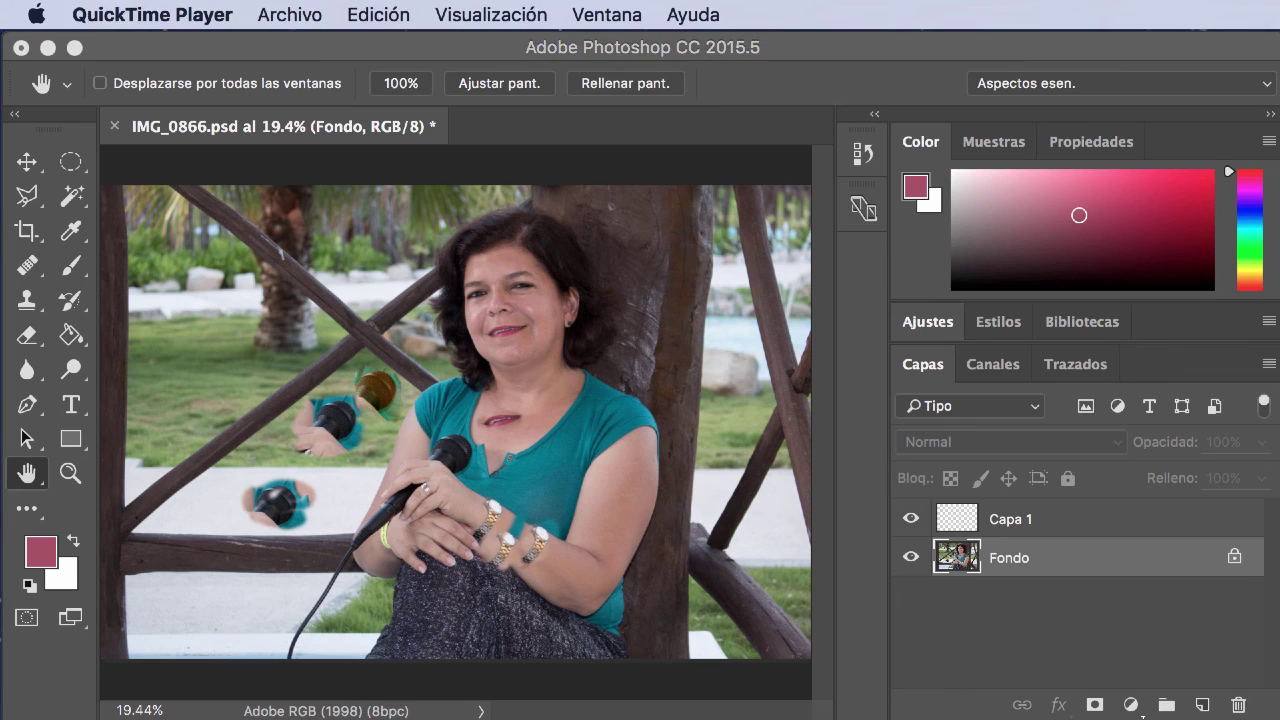
pyautogui.click(822, 46)
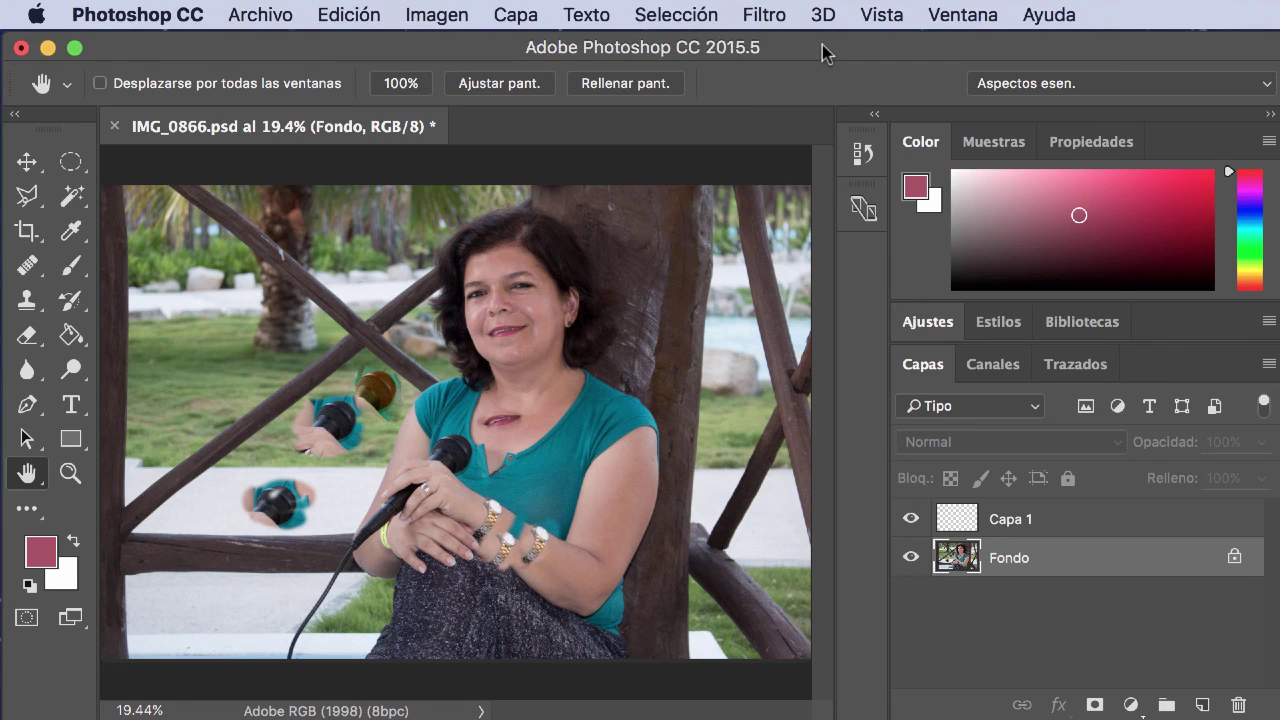